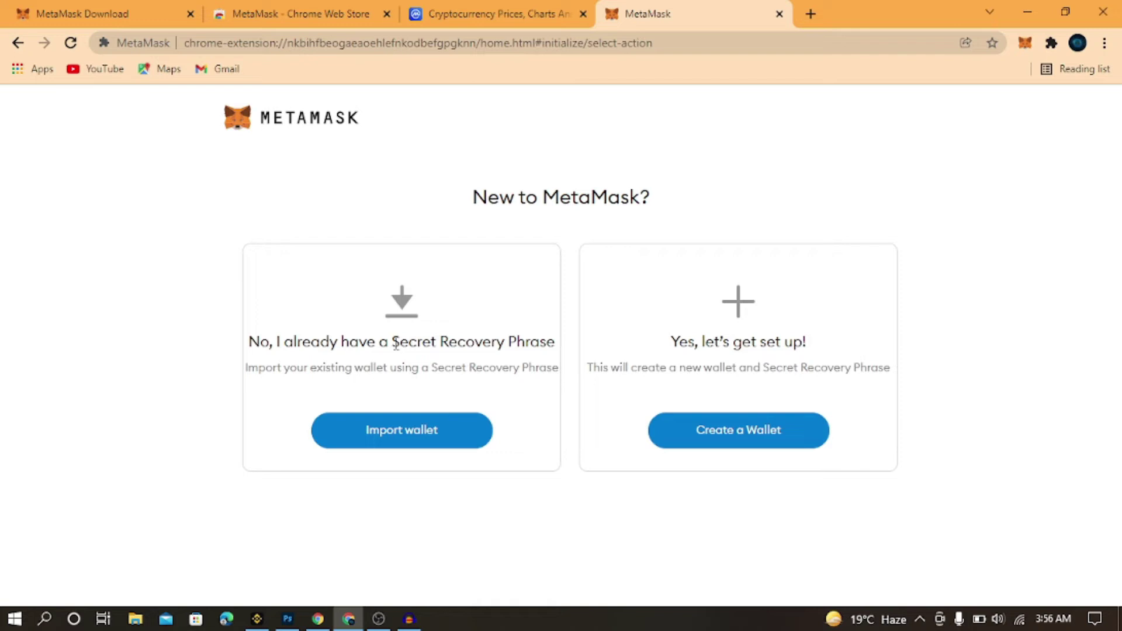
Choose to create a new MetaMask wallet and decline sharing usage data with No Thanks
left_click_drag(393, 343, 558, 358)
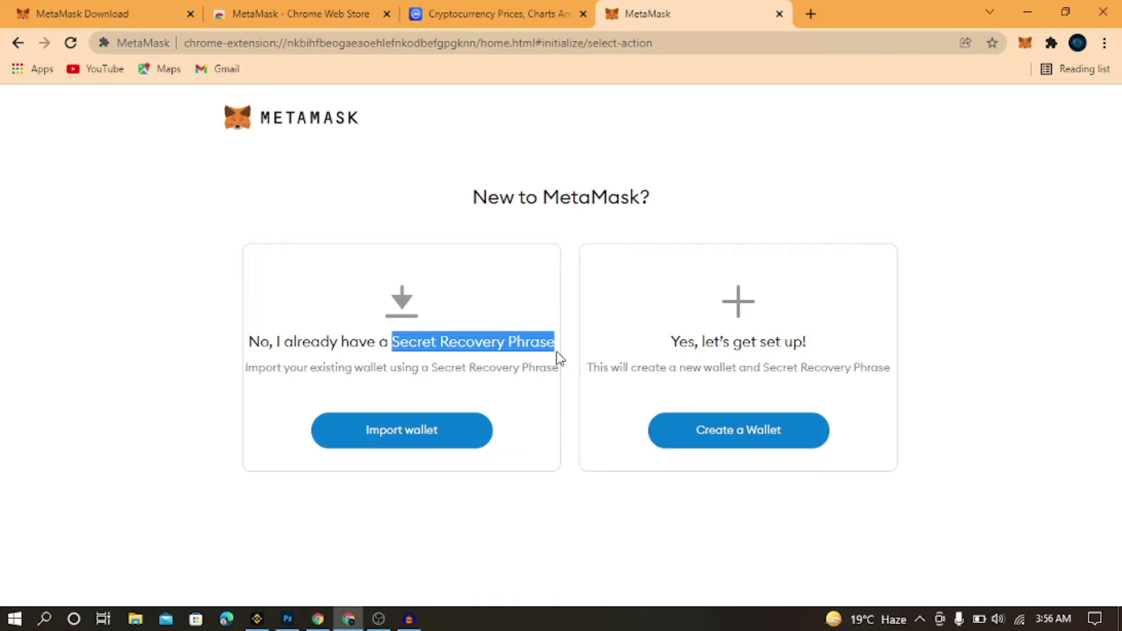
left_click(758, 222)
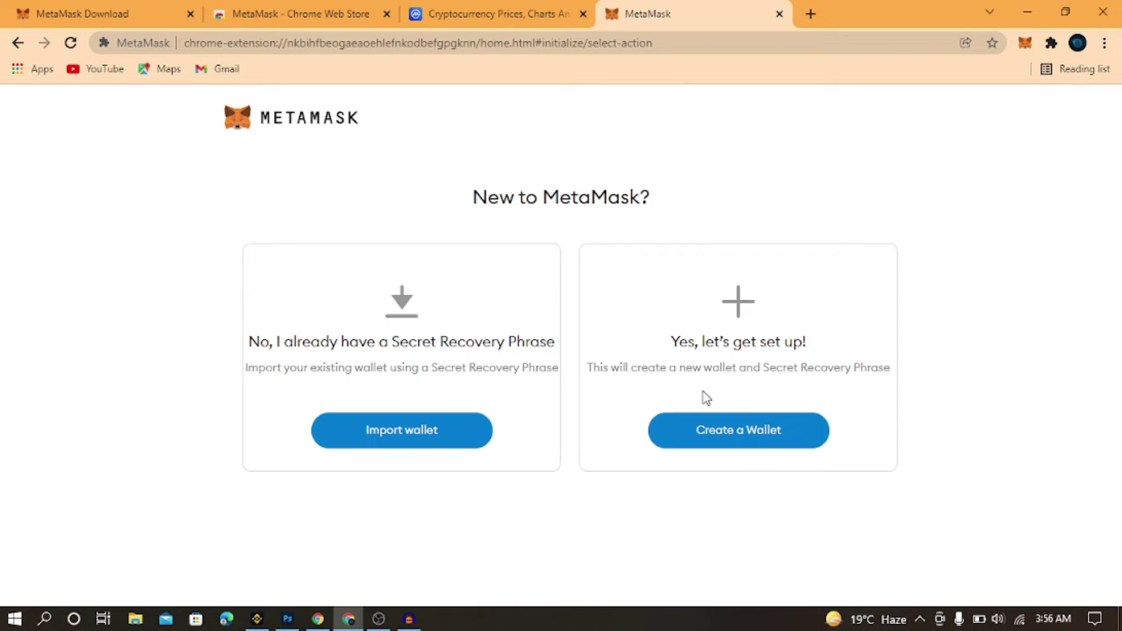
left_click(742, 437)
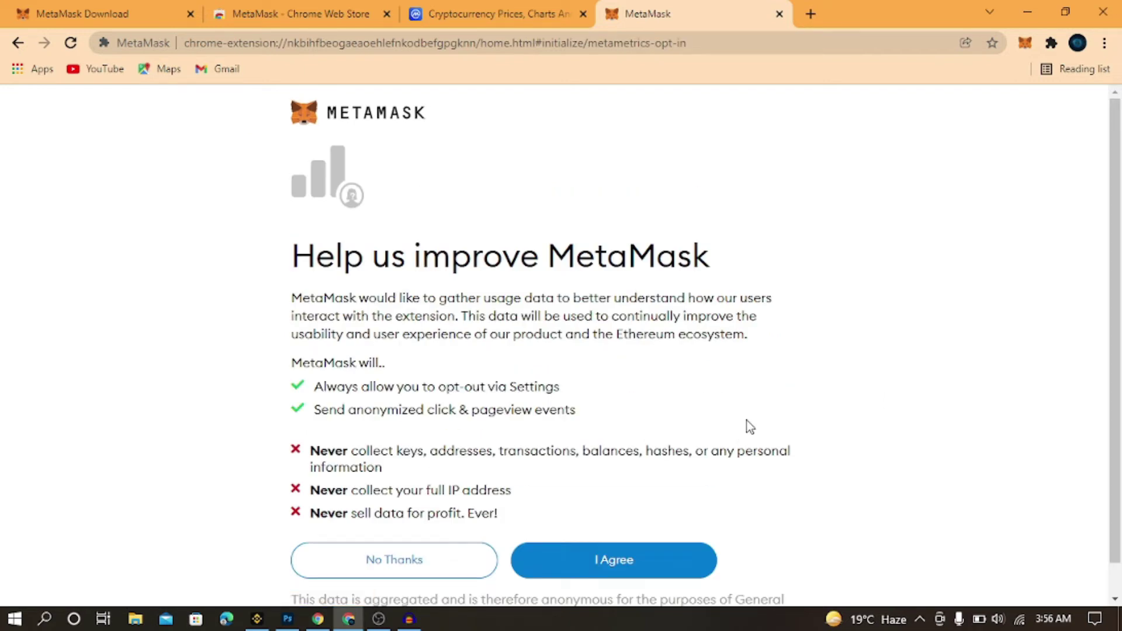
scroll(585, 350, "down", 1)
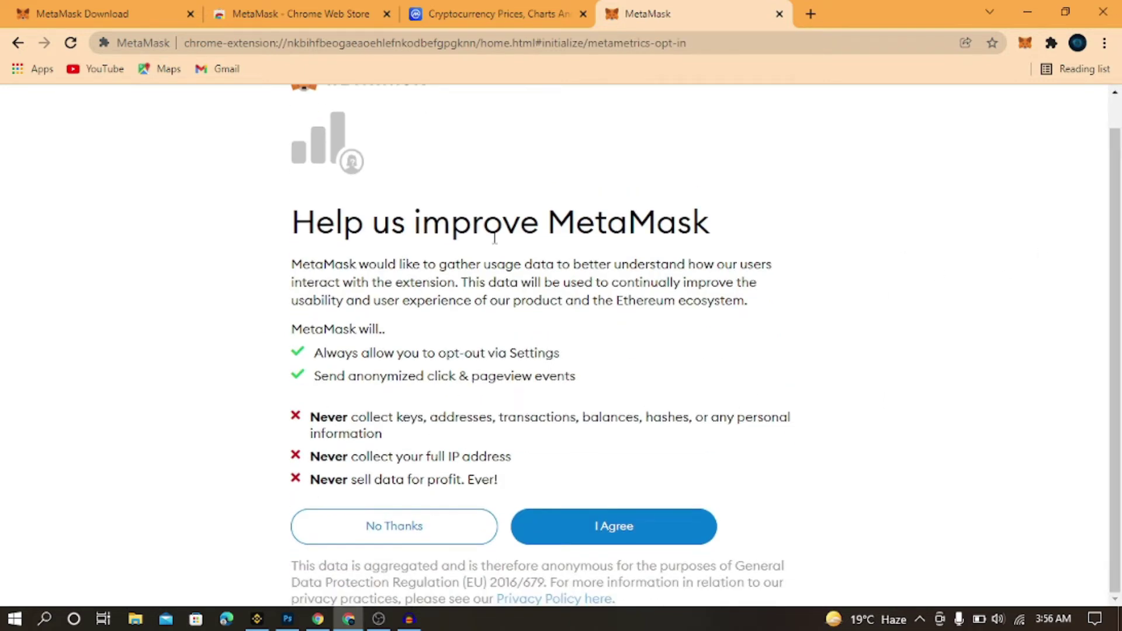
left_click(402, 537)
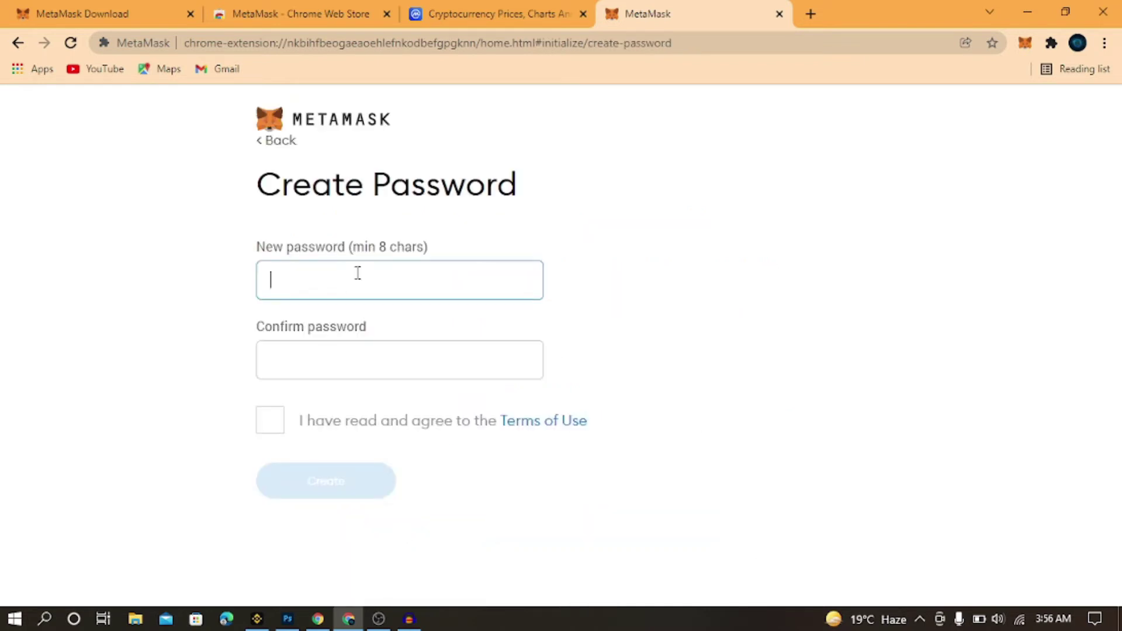
Enter and confirm the new wallet password, accept the Terms of Use, and create the wallet
type("•••••")
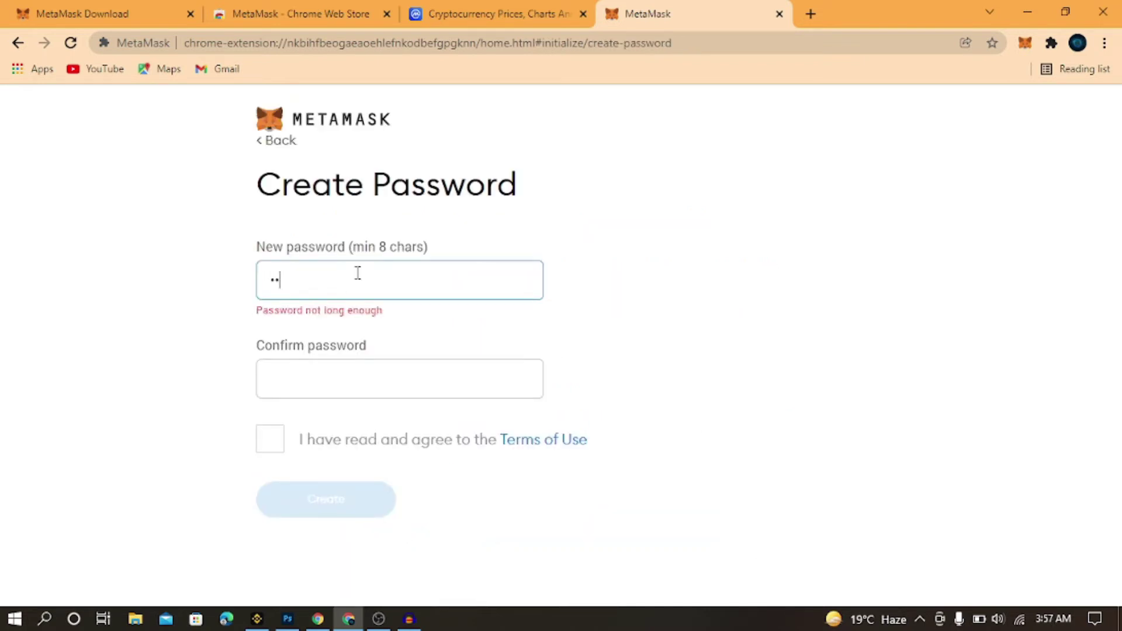
type("••••••••")
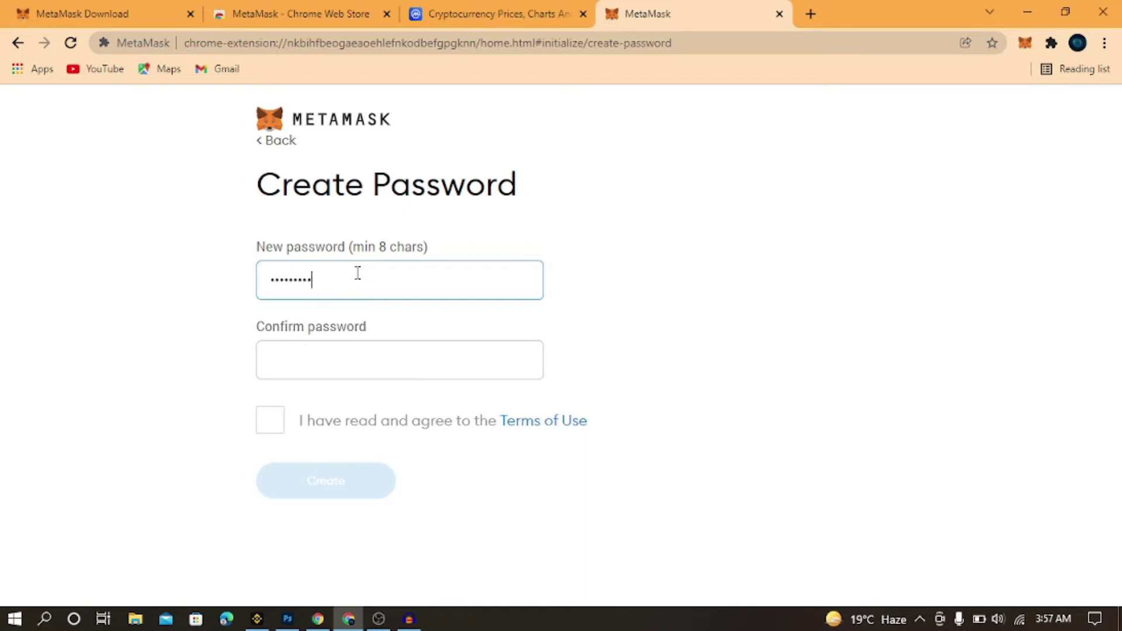
left_click(342, 372)
type("•••••••••")
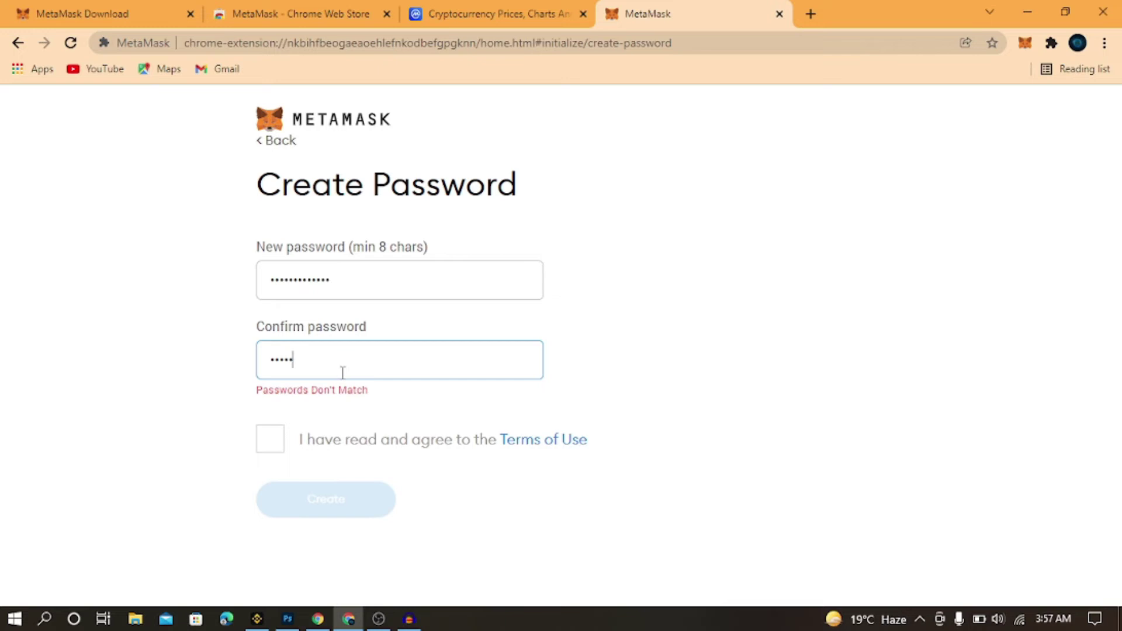
type("••••")
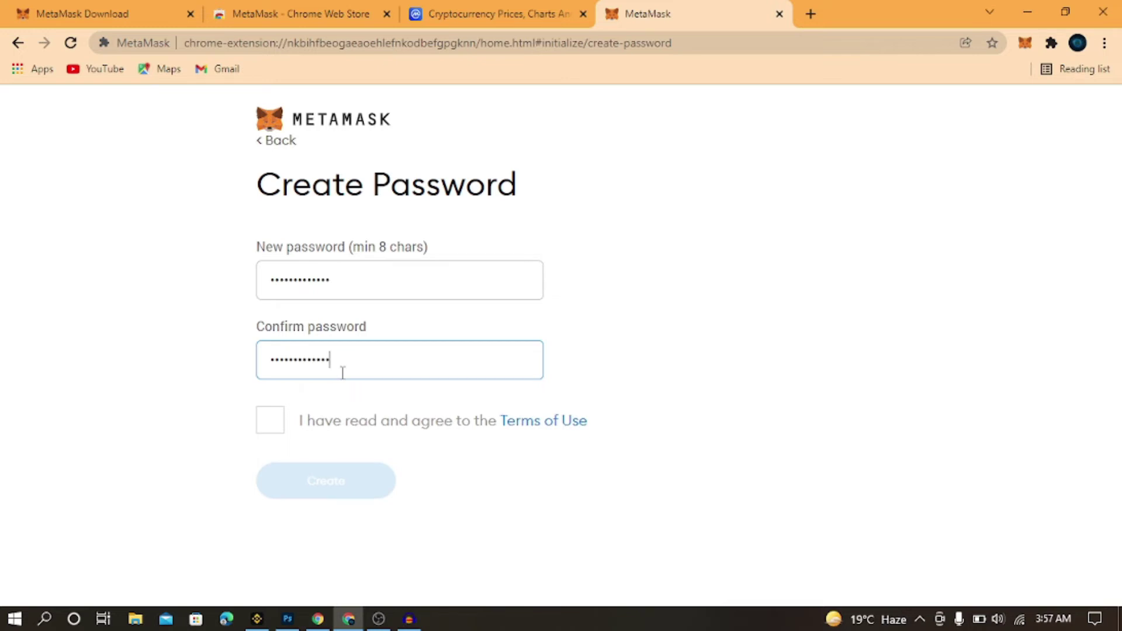
left_click(269, 437)
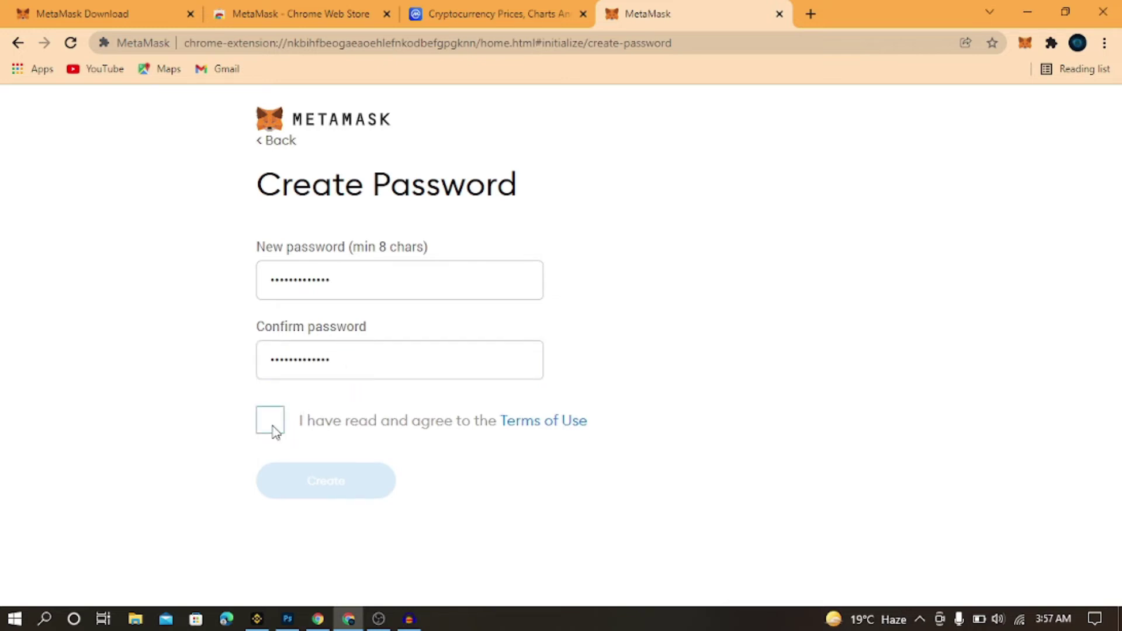
left_click(273, 431)
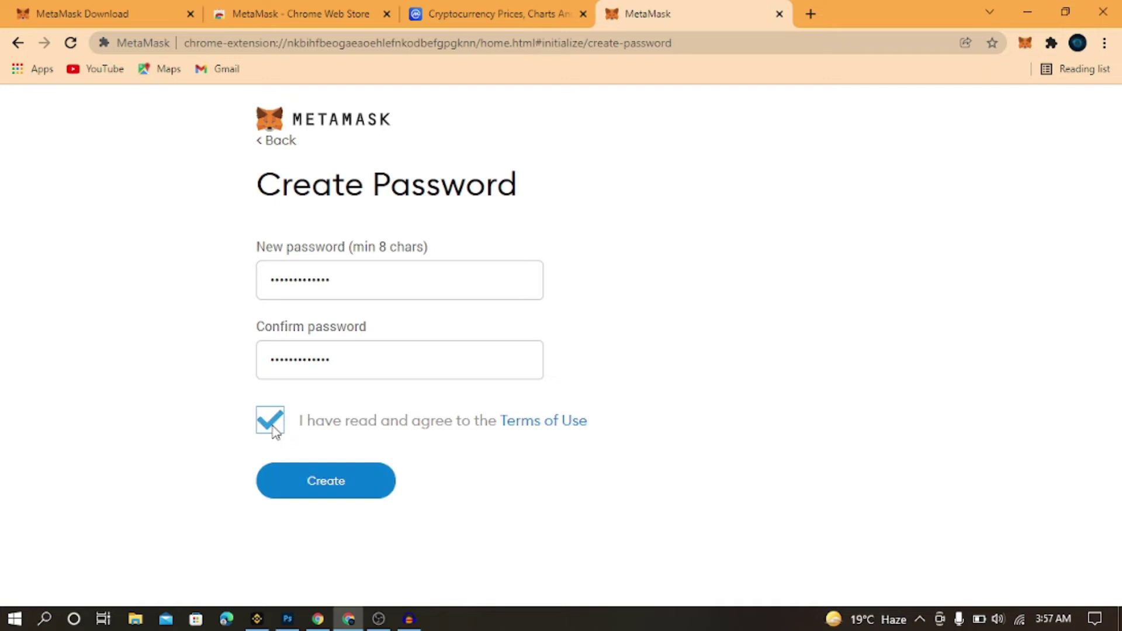
left_click(337, 483)
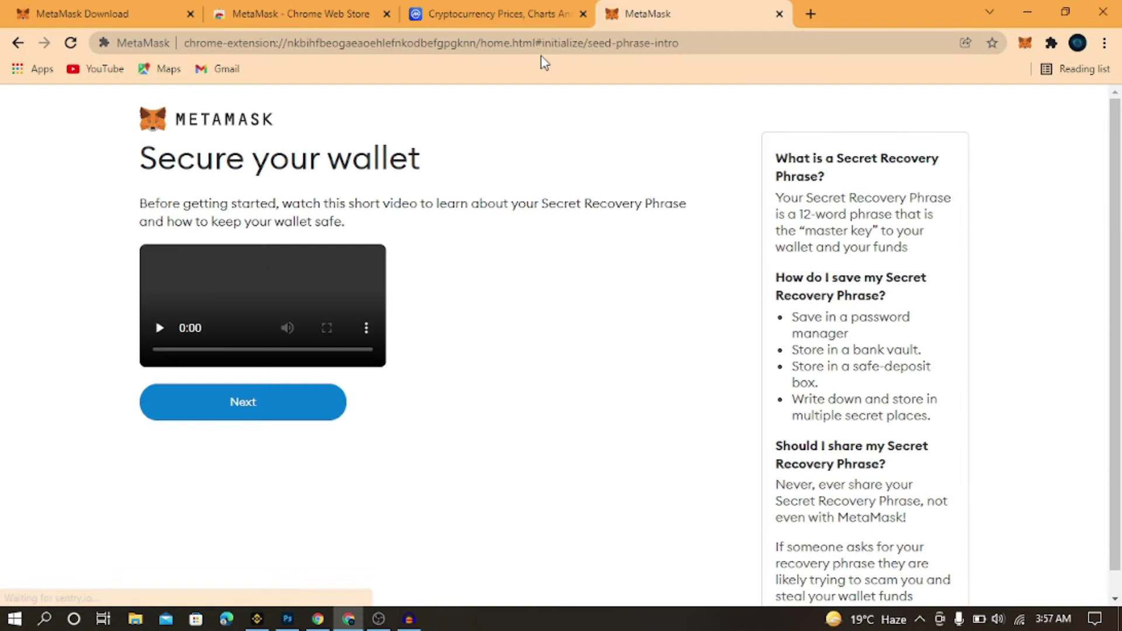
Continue past the 'Secure your wallet' introduction to the Secret Recovery Phrase page
scroll(1116, 169, "down", 1)
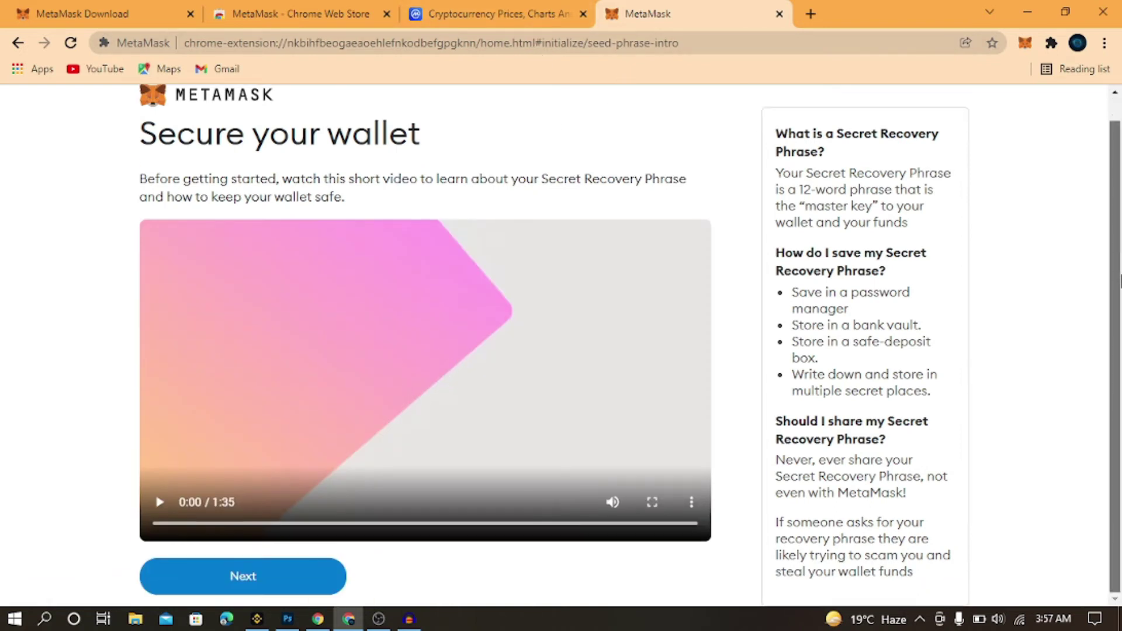
left_click(273, 592)
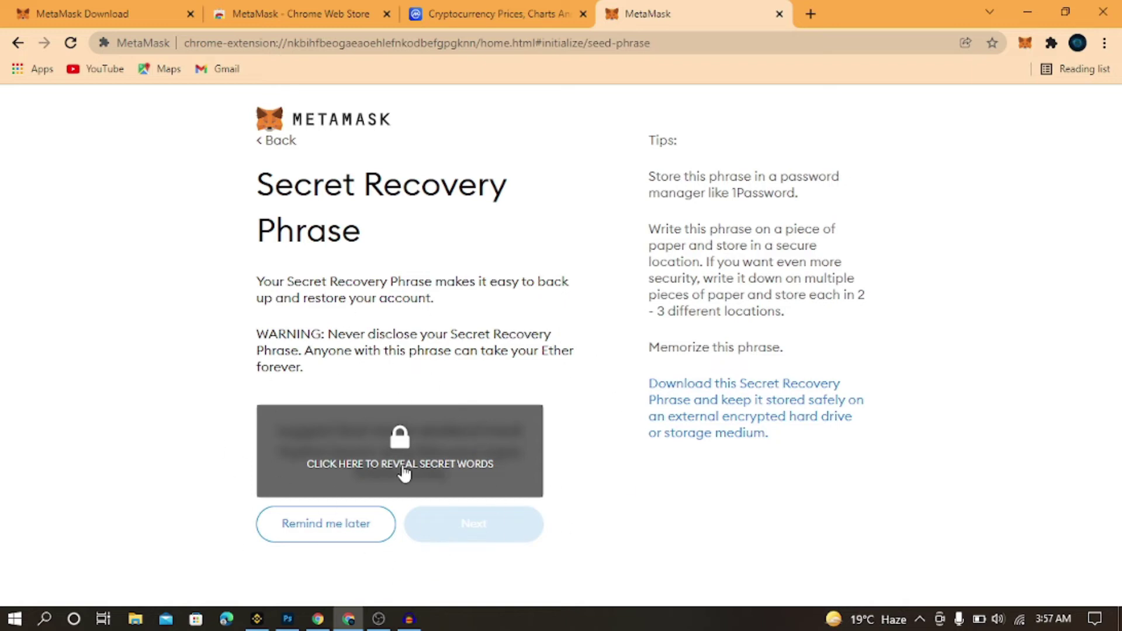
Choose 'Remind me later' for the recovery phrase backup and dismiss the What's new popup
left_click(356, 524)
left_click(748, 151)
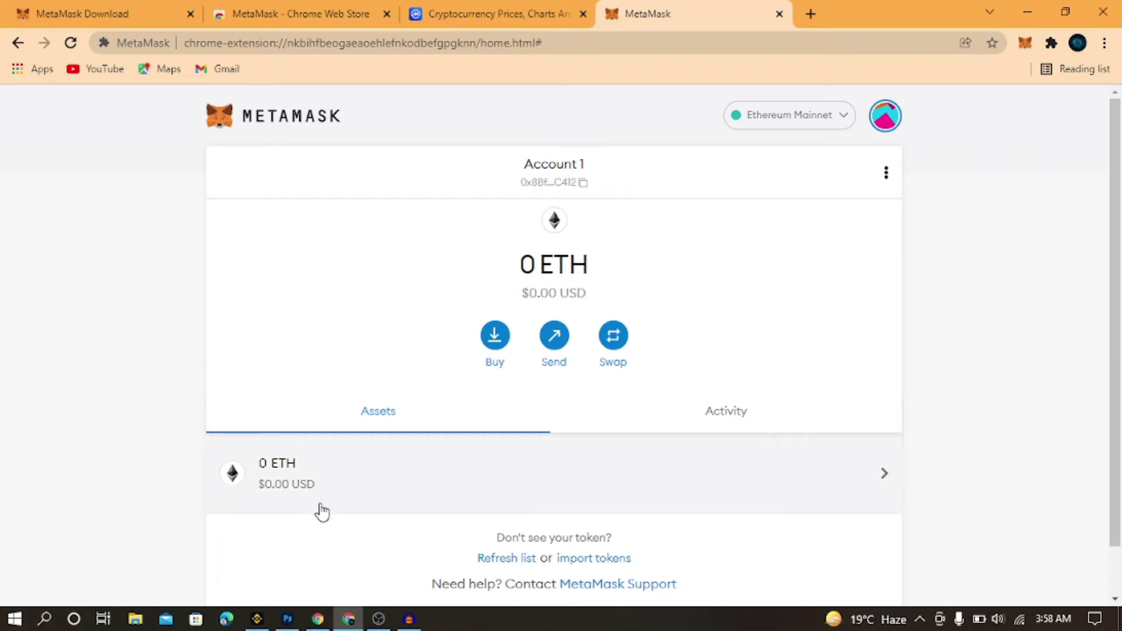
left_click(478, 5)
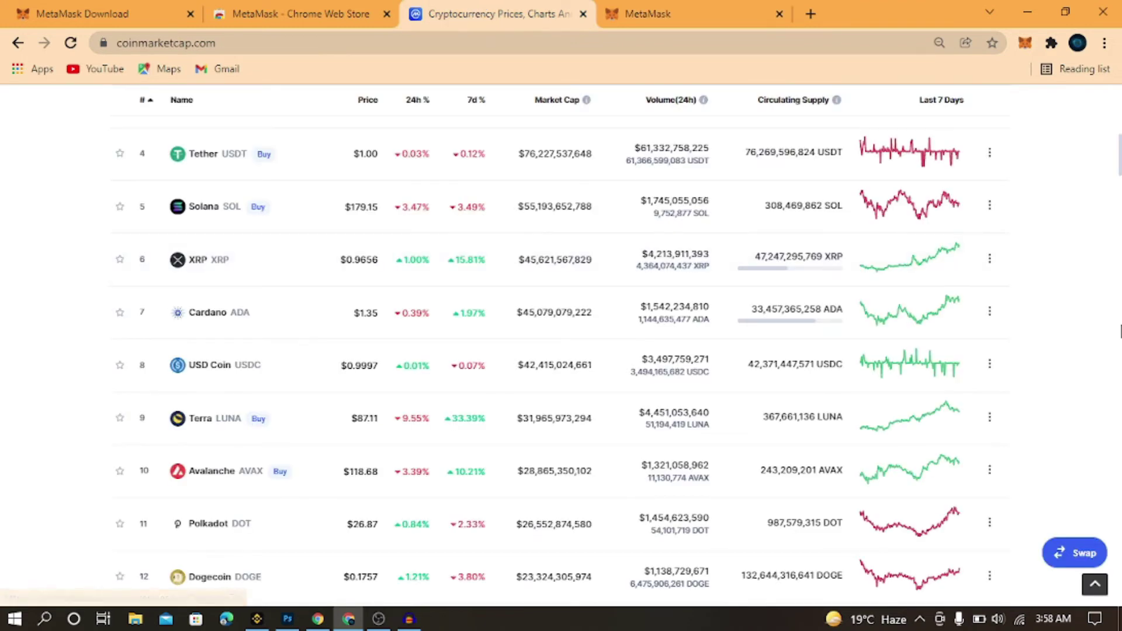
Import Tether (USDT) into MetaMask from CoinMarketCap's Tether page via the fox icon
left_click(211, 159)
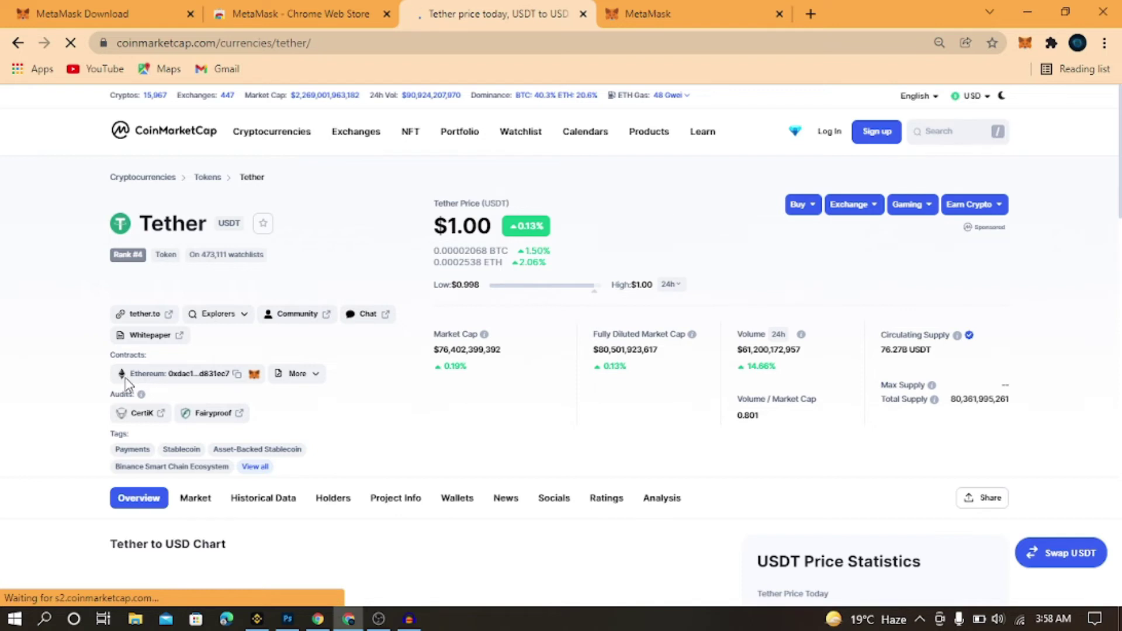
left_click(253, 377)
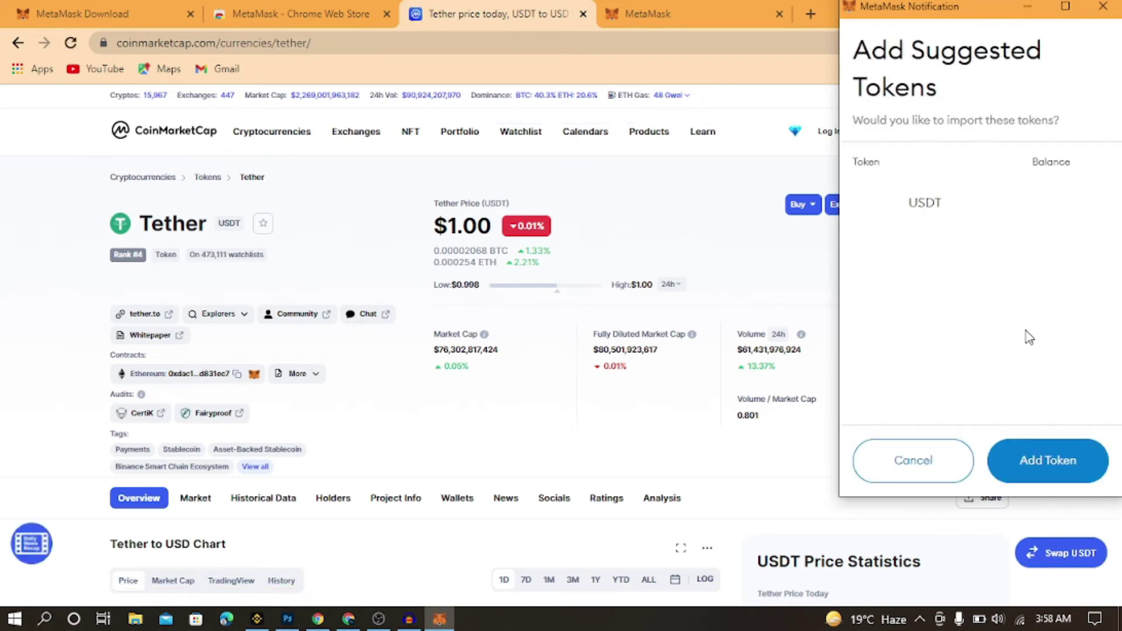
left_click(1036, 458)
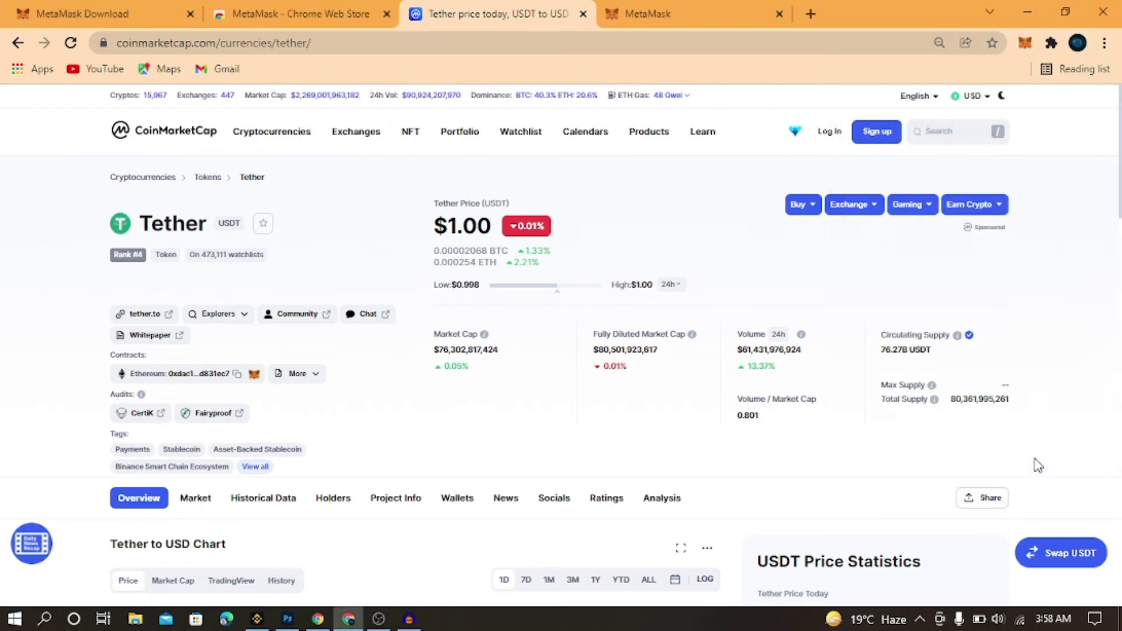
left_click(688, 9)
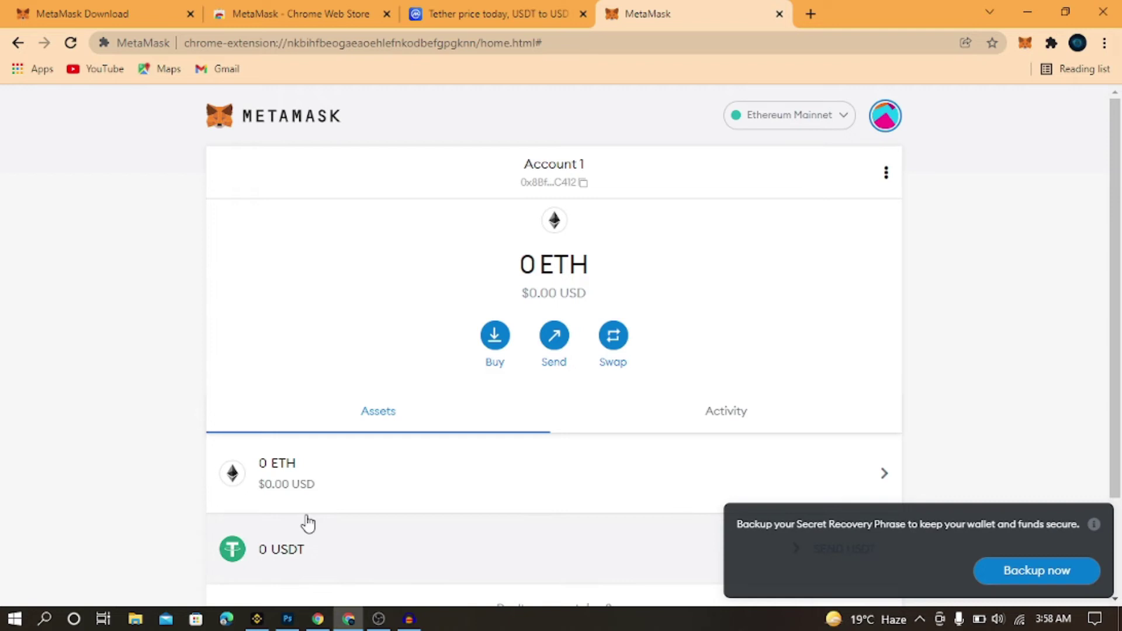
Copy Account 1's wallet address to the clipboard from the MetaMask home screen
scroll(1120, 269, "down", 3)
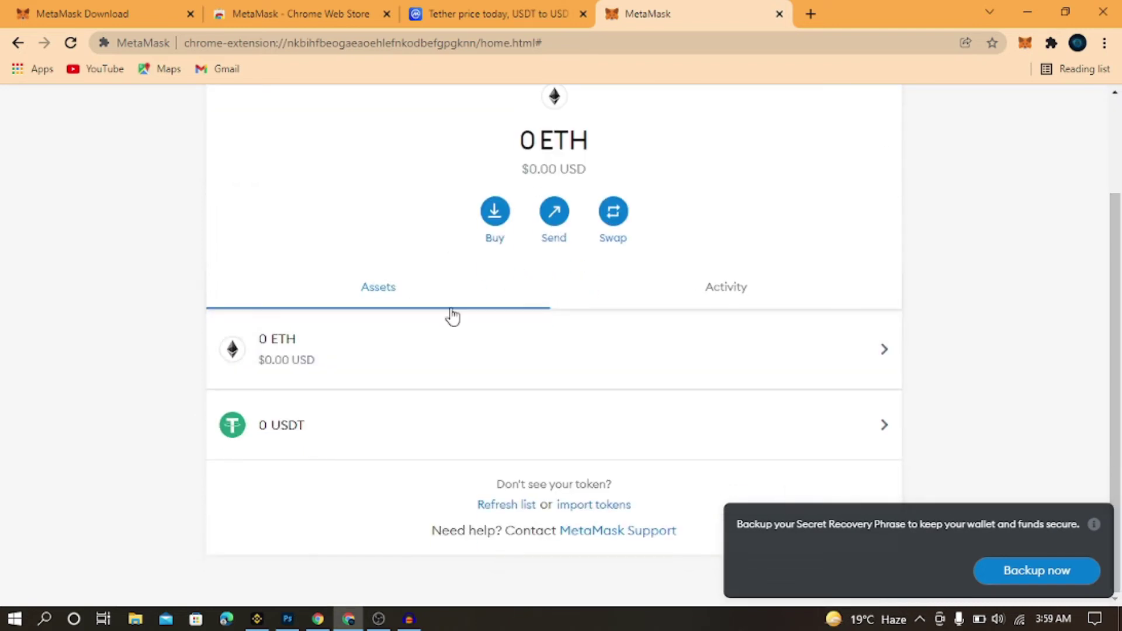
scroll(1120, 251, "up", 3)
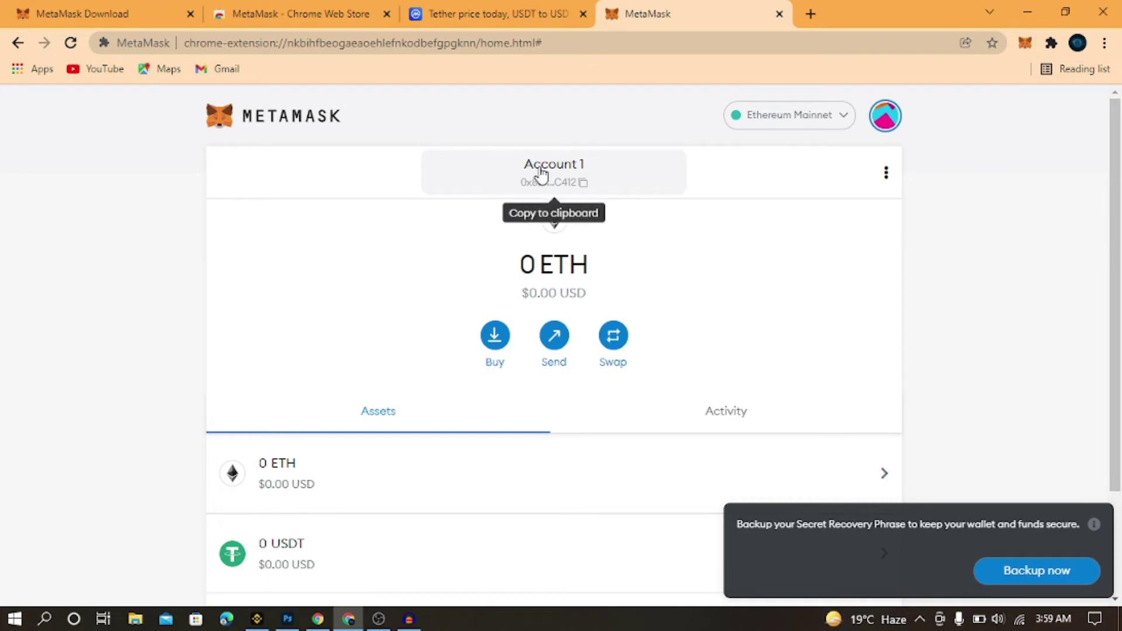
left_click(544, 175)
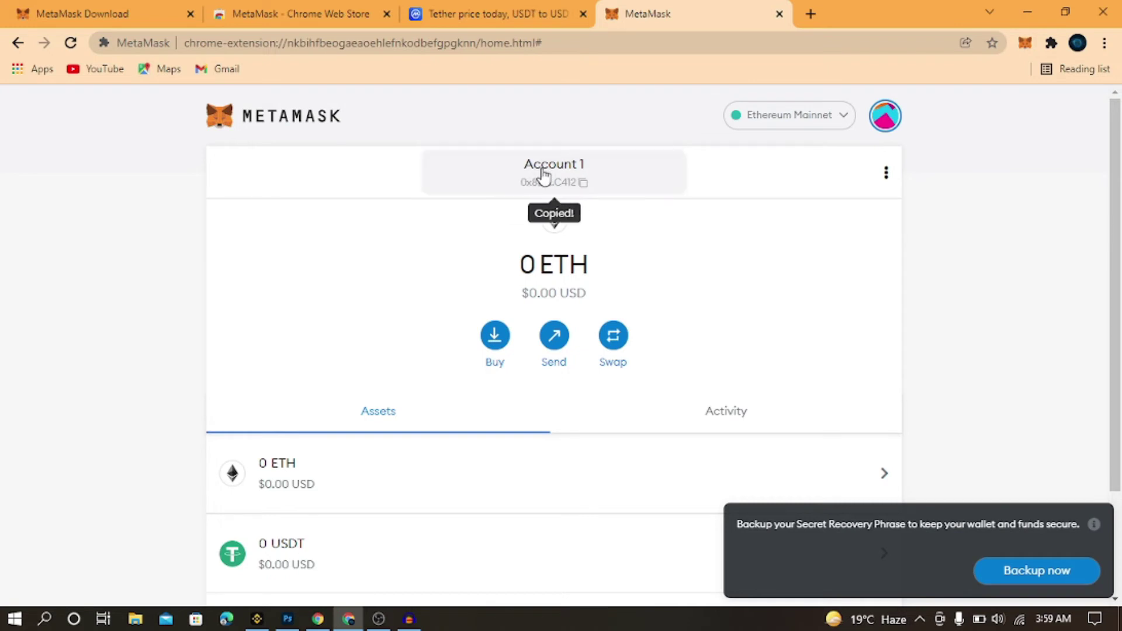
Open the Wallet > Fiat and Spot page in the Binance app
left_click(257, 619)
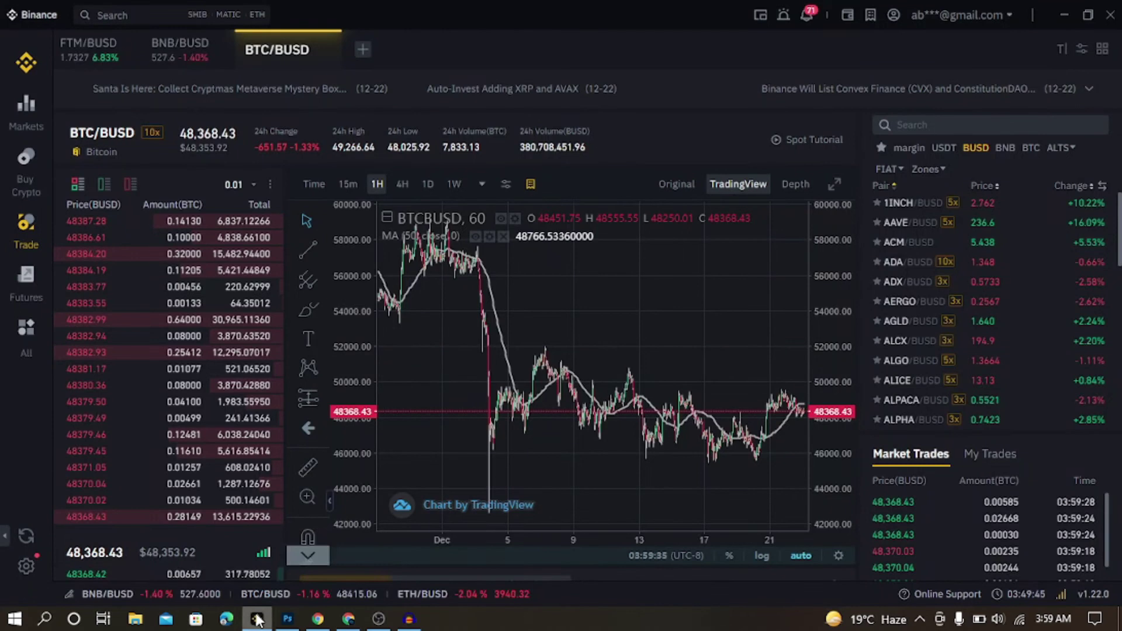
left_click(32, 341)
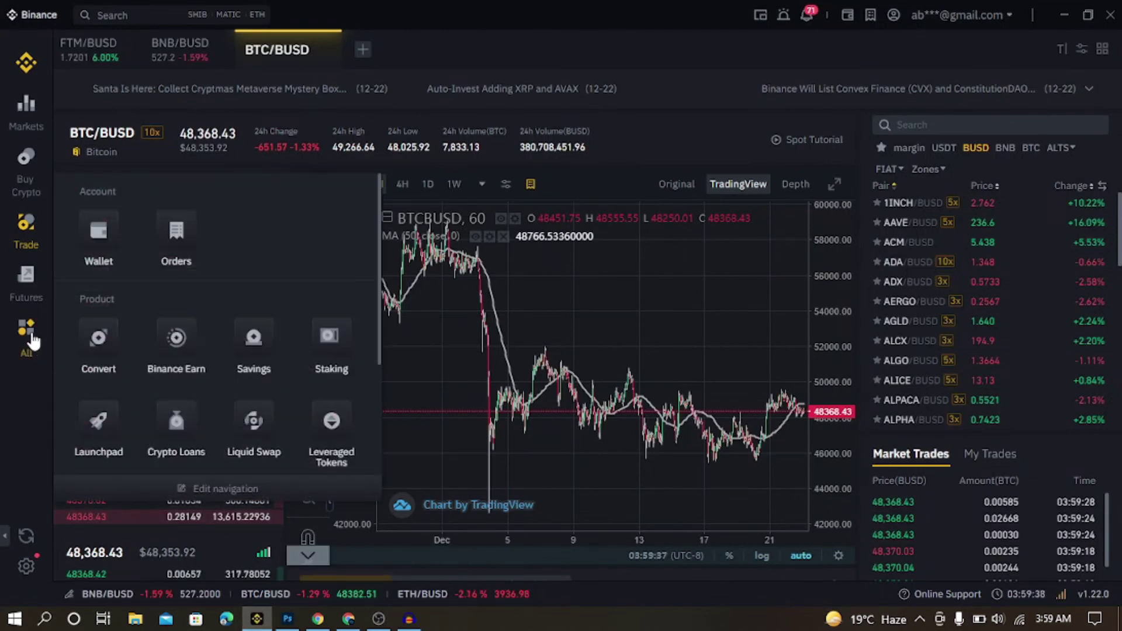
left_click(97, 257)
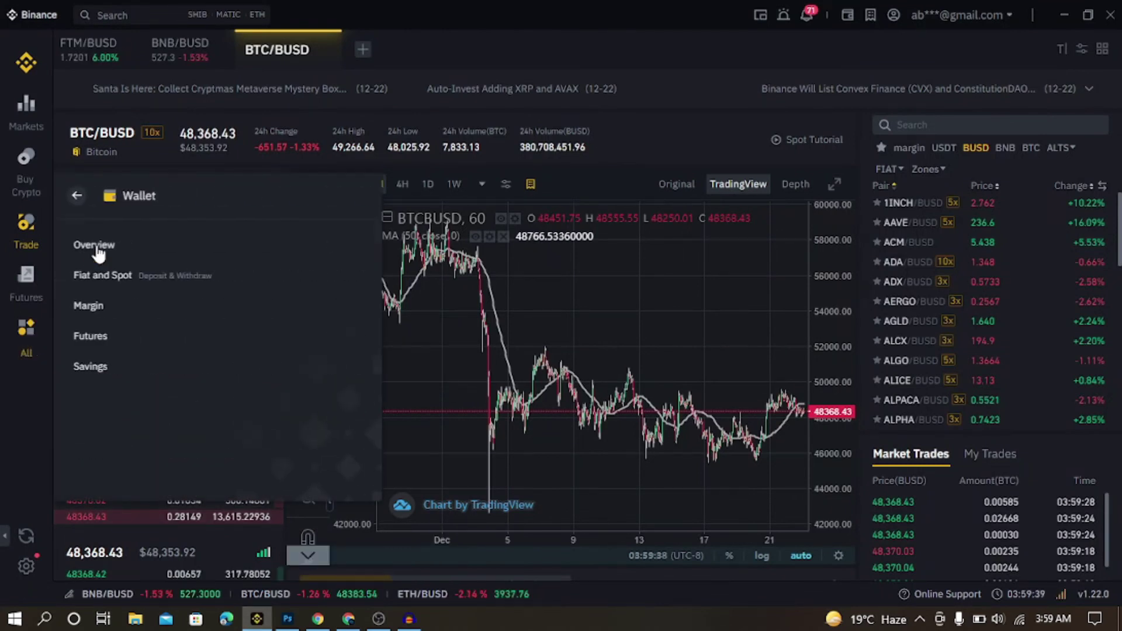
left_click(98, 280)
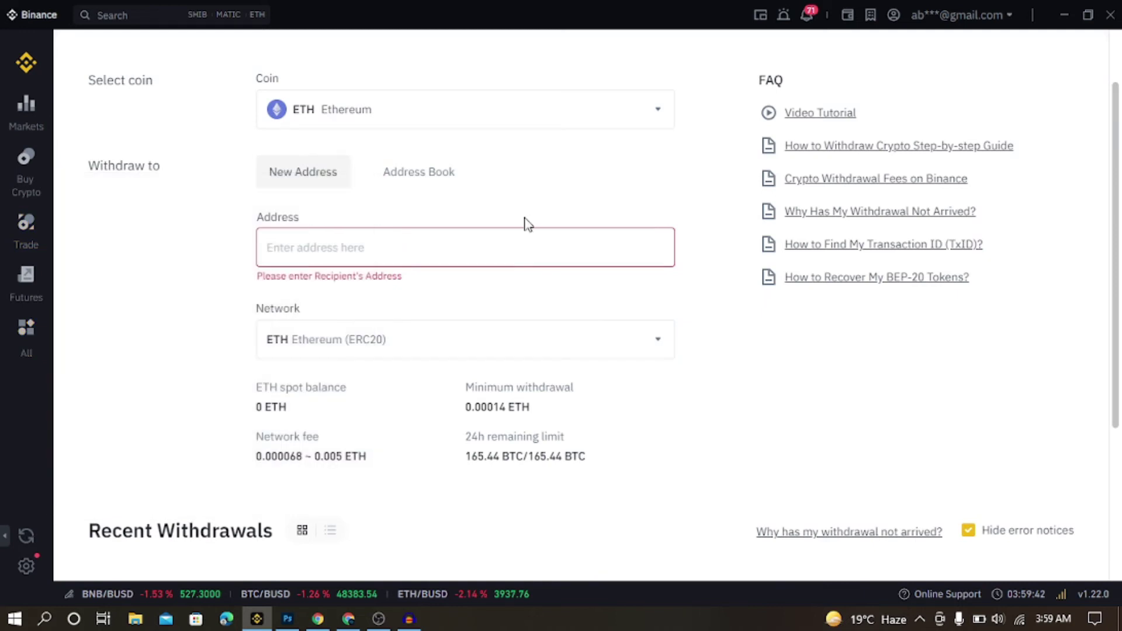
Search the coins for 'eth' and open the ETH withdrawal form
left_click(185, 257)
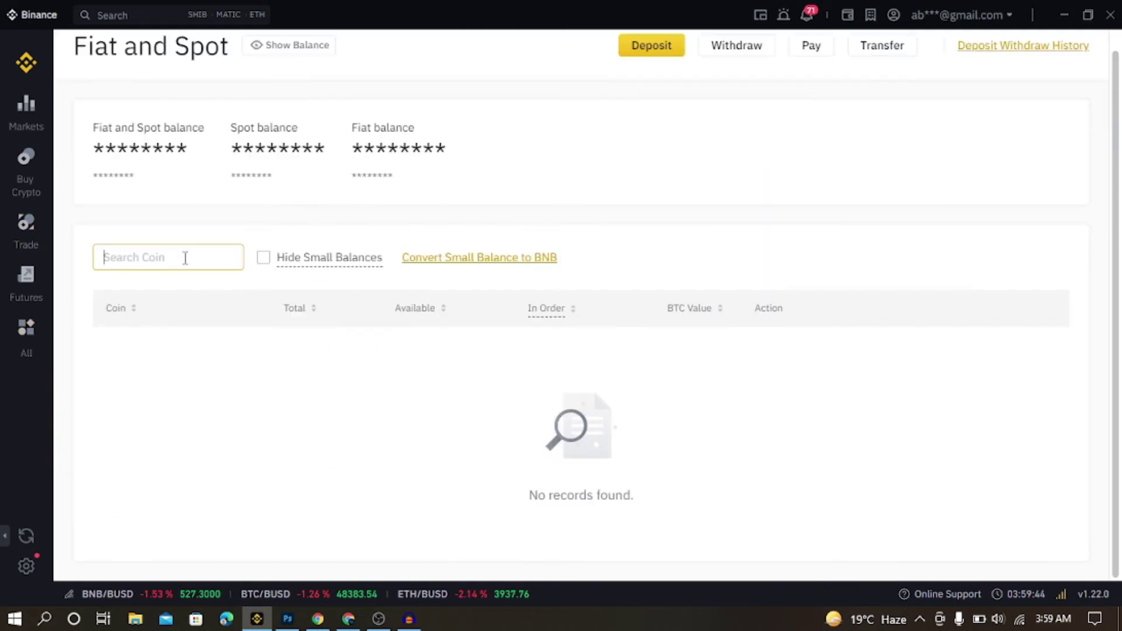
type("ether")
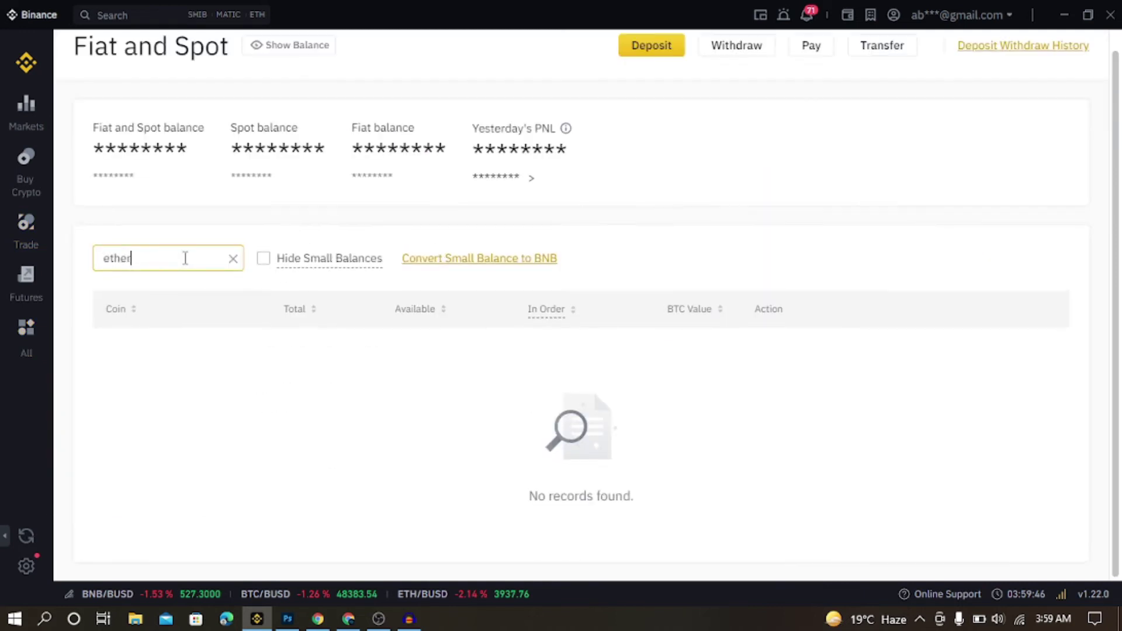
key("BackSpace")
key("BackSpace")
key("BackSpace")
key("BackSpace")
key("BackSpace")
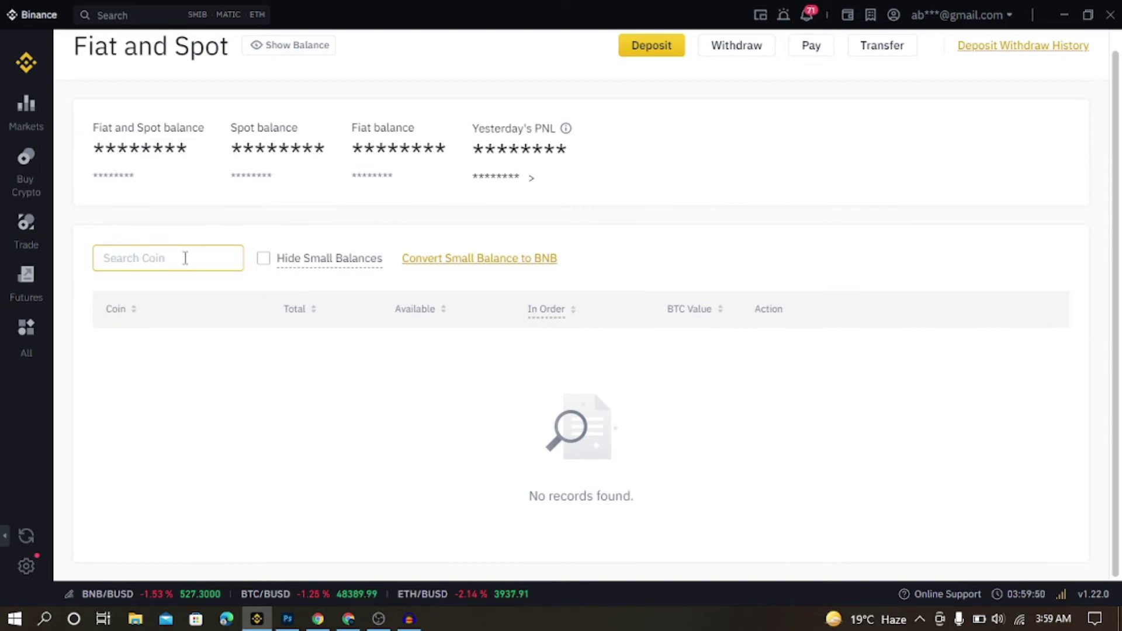
type("ether")
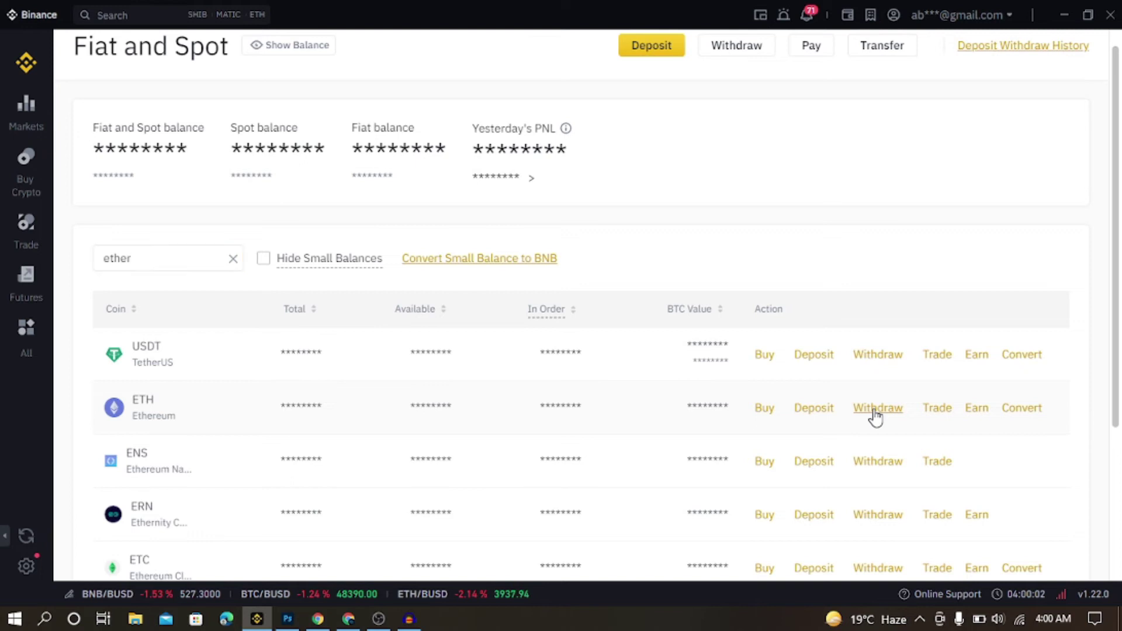
left_click(876, 409)
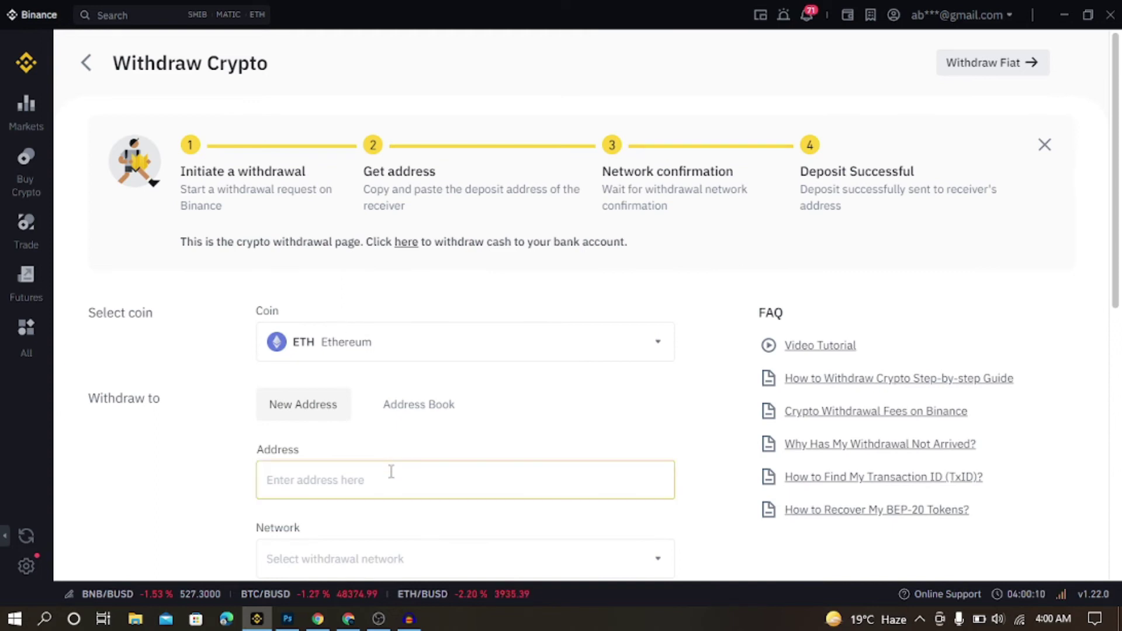
Submit a 5 ETH withdrawal to the pasted address on Ethereum (ERC20), which exceeds the balance
type("0x8Bfc27E73a4fAD428B9871a5783F88042c98C412")
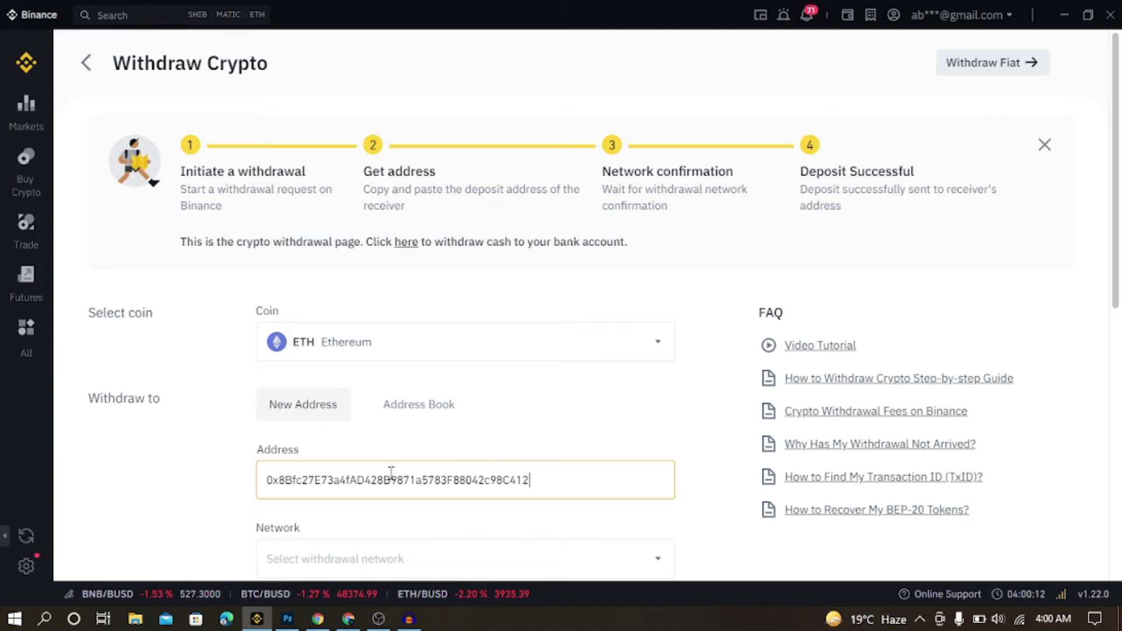
scroll(1120, 314, "down", 4)
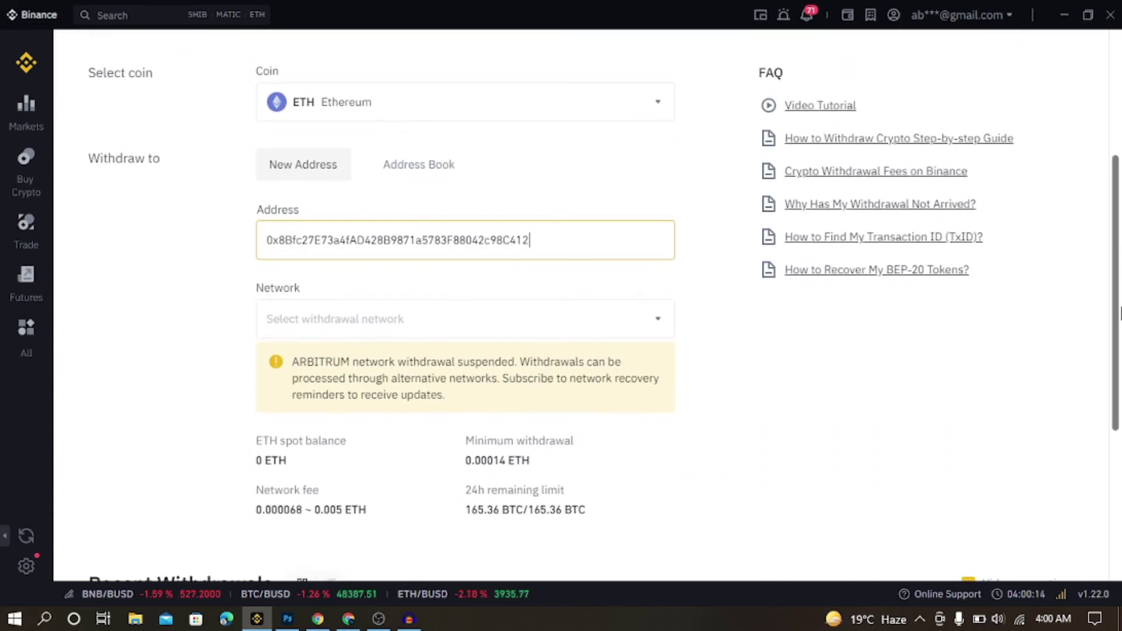
left_click(662, 317)
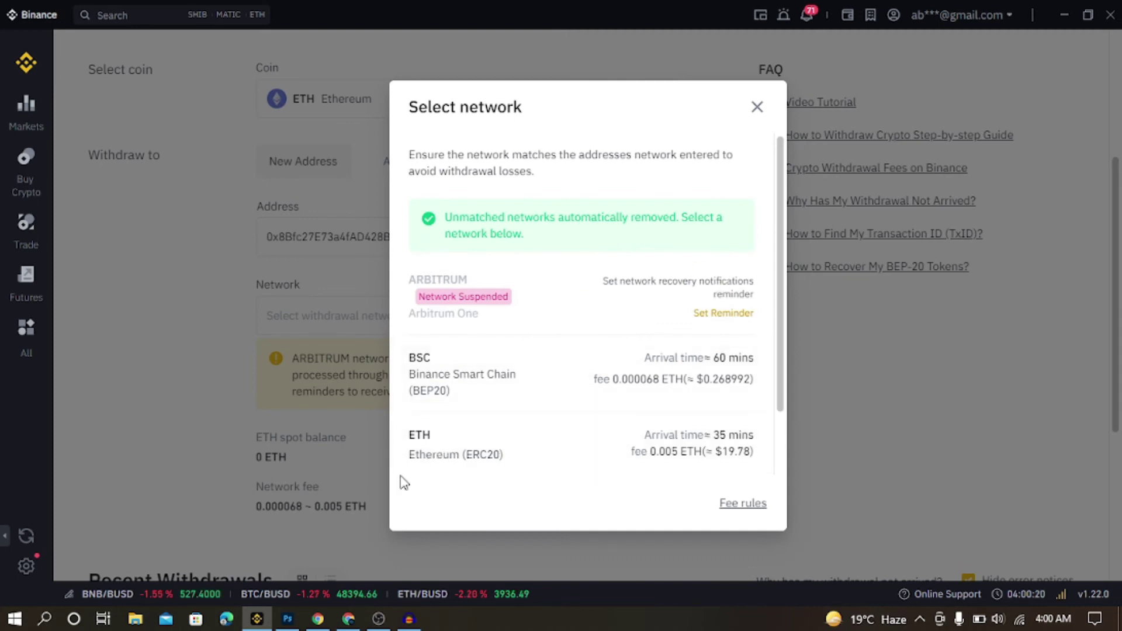
left_click(456, 456)
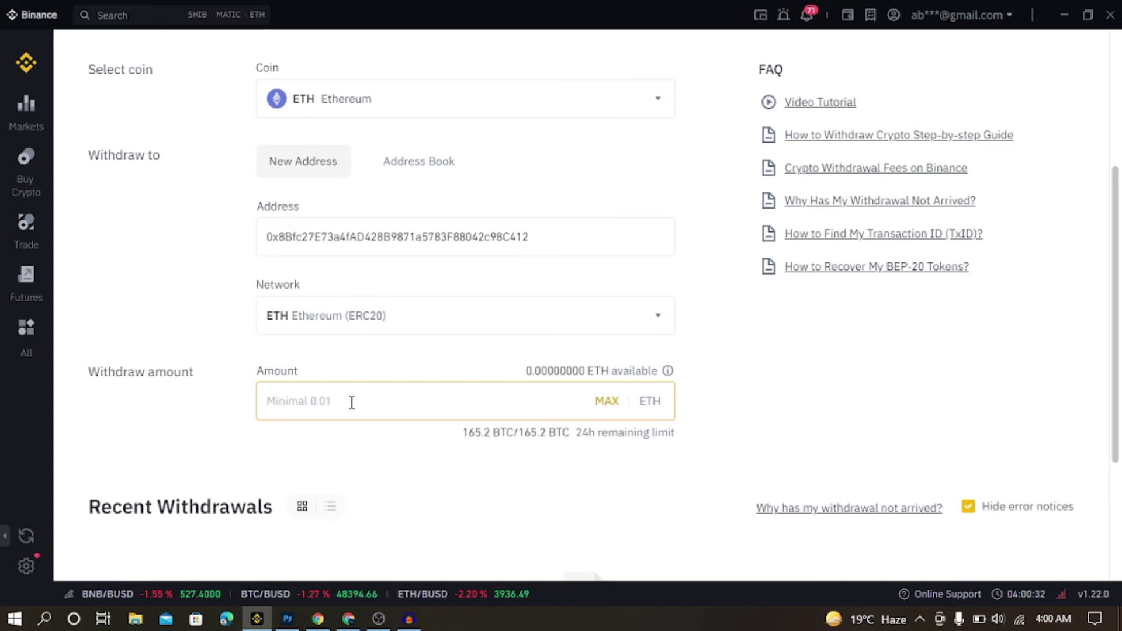
type("5")
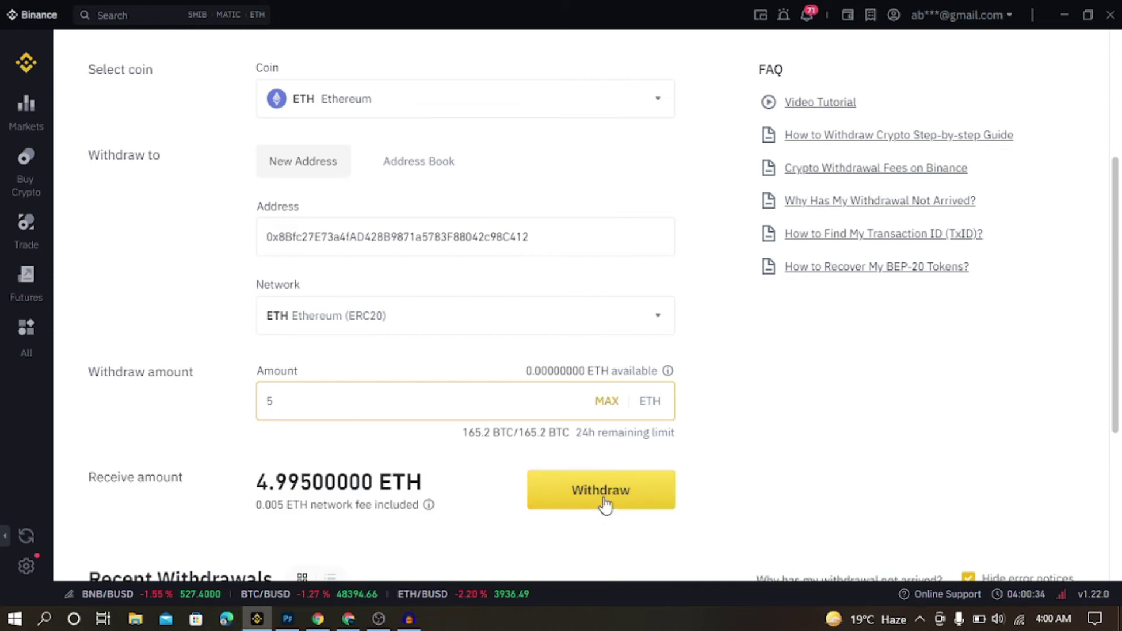
left_click(603, 501)
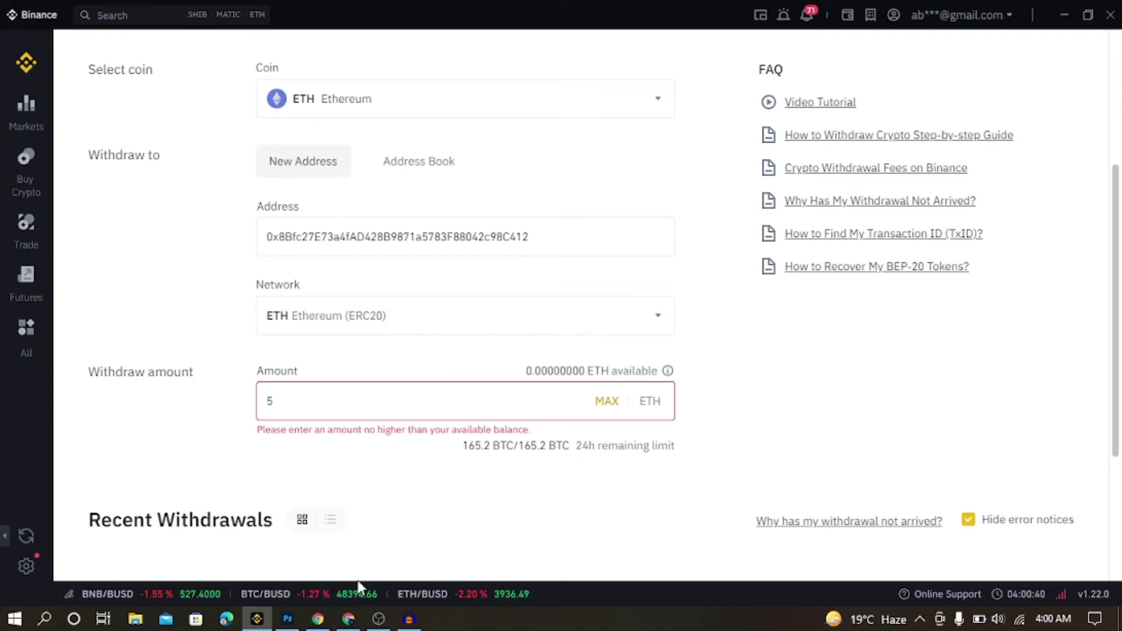
left_click(349, 619)
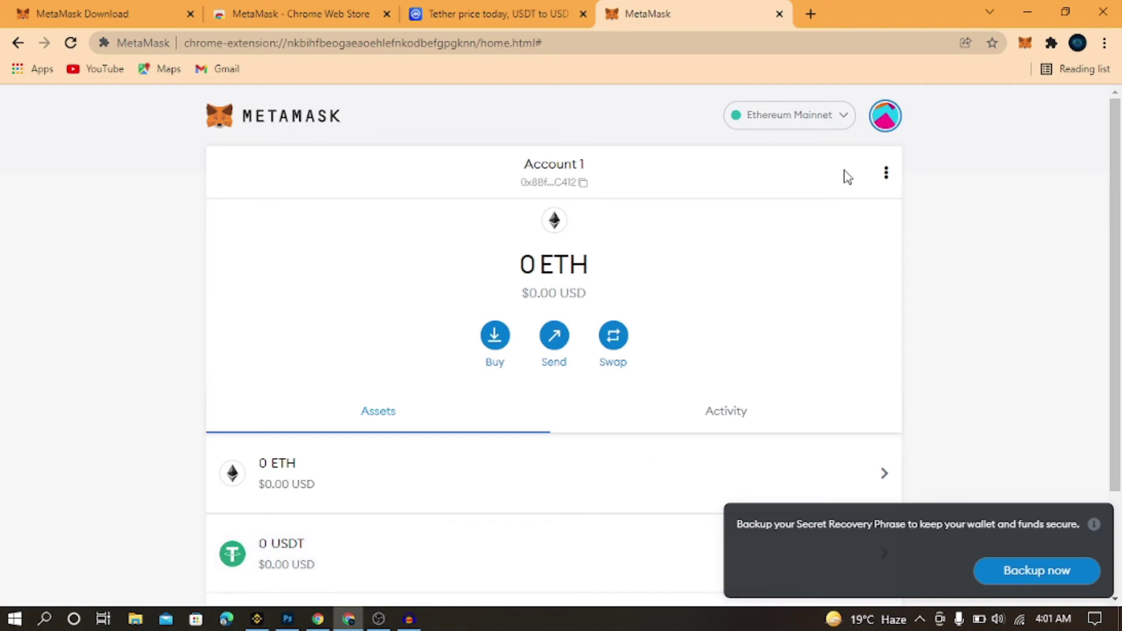
Check the MetaMask network list shows only Ethereum Mainnet, then return to CoinMarketCap's Tether page
left_click(843, 120)
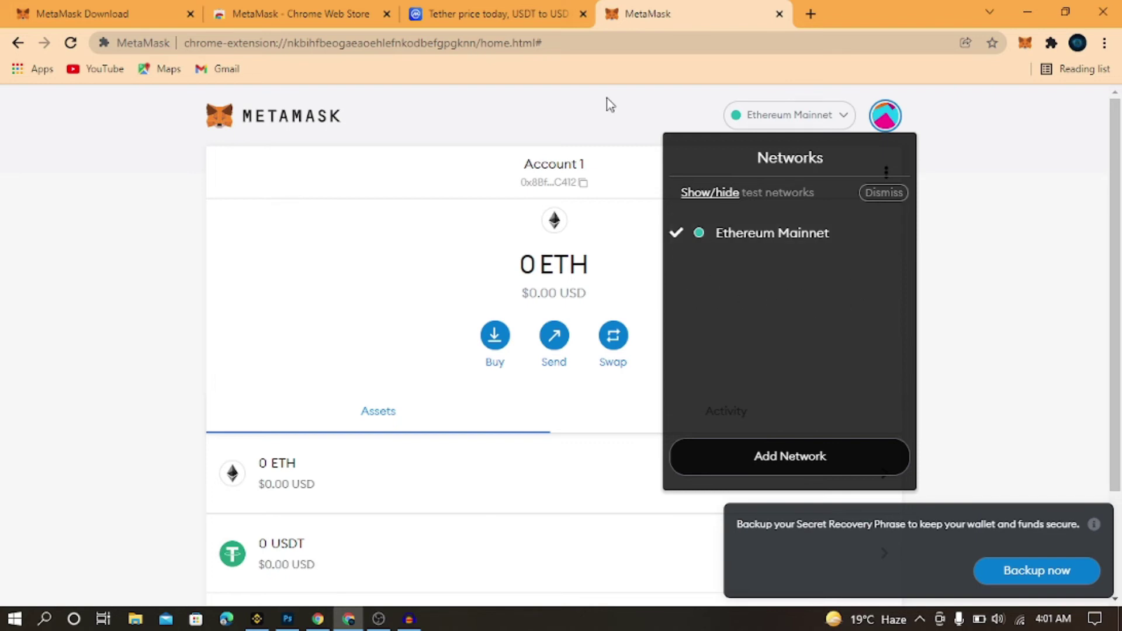
left_click(408, 10)
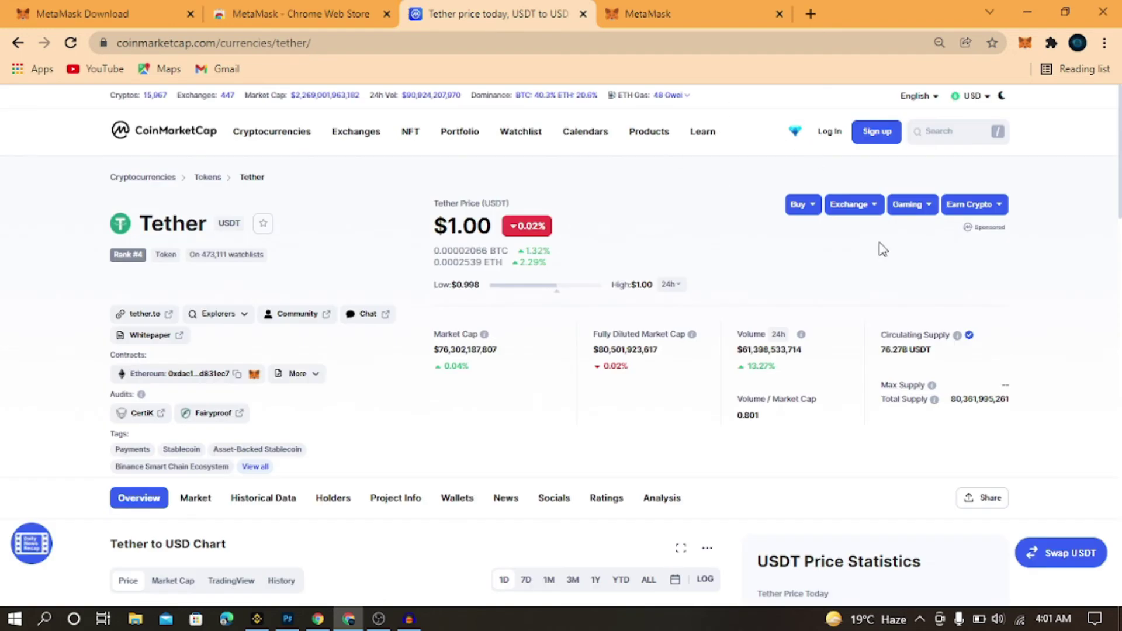
Go to CoinMarketCap's home, find the Binance Coin (BNB) page, then return to MetaMask
left_click(165, 133)
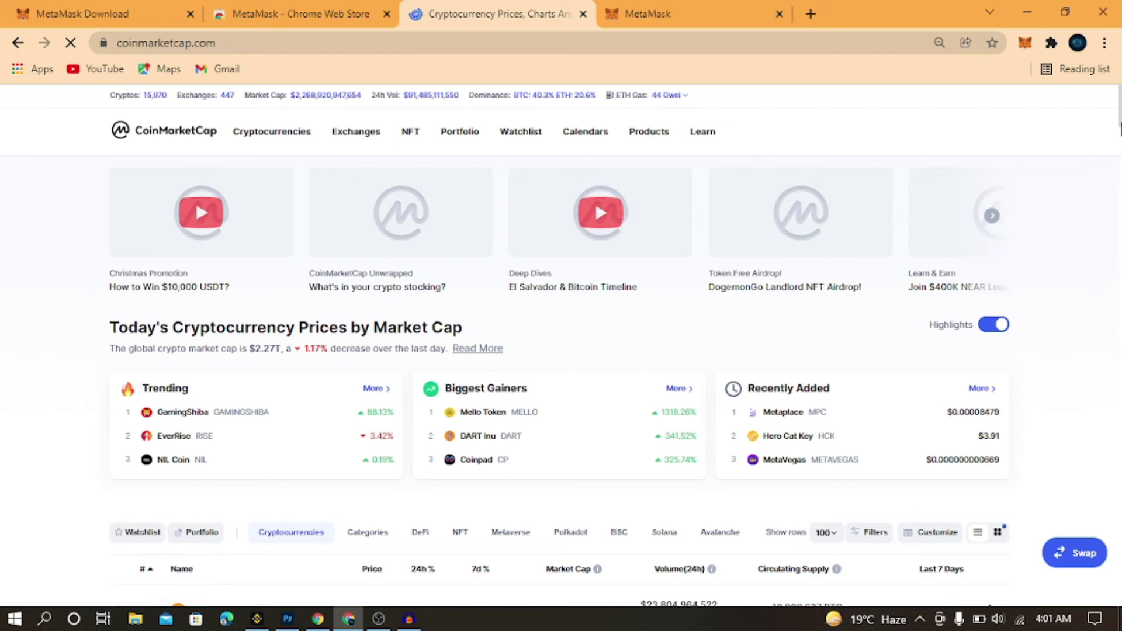
scroll(1121, 170, "down", 3)
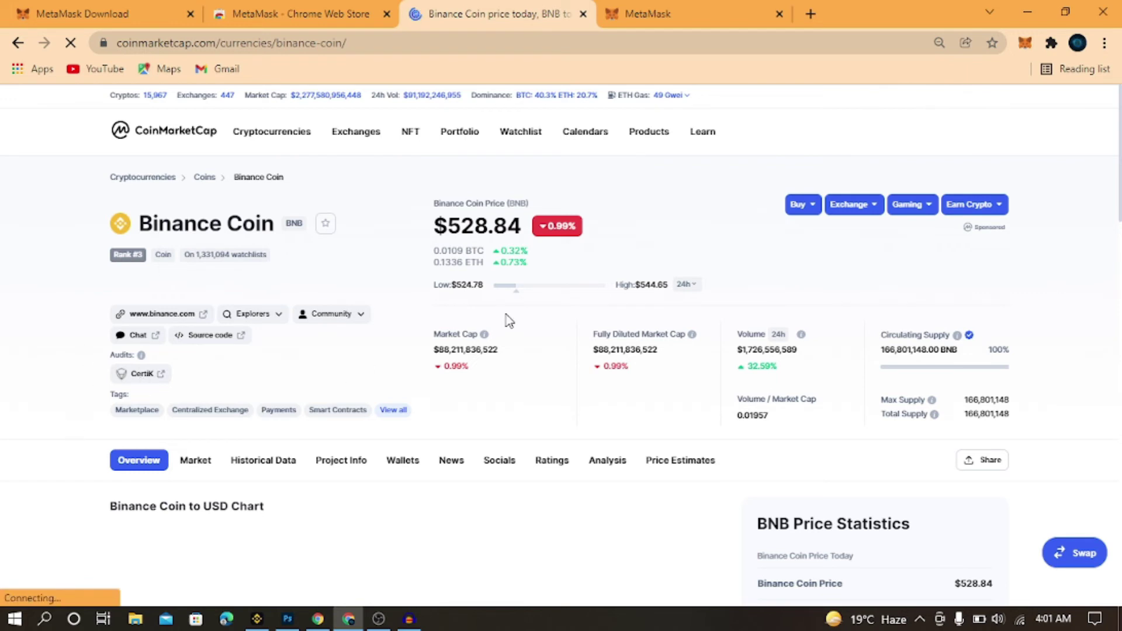
left_click(643, 7)
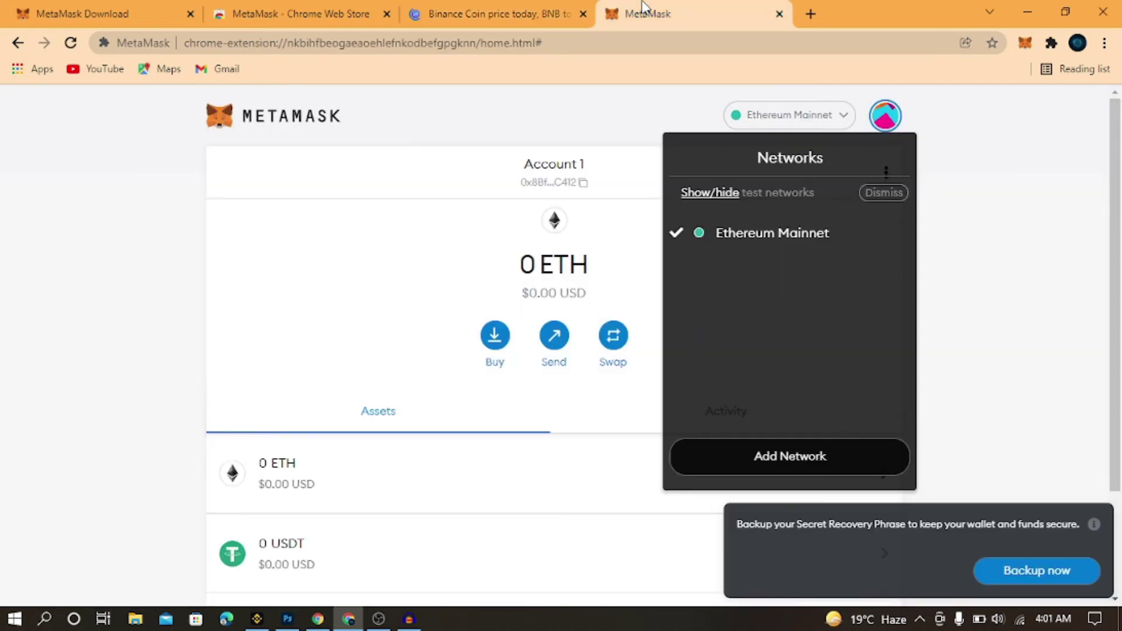
Dismiss the network list and go to the wallet Settings from the account menu
left_click(890, 127)
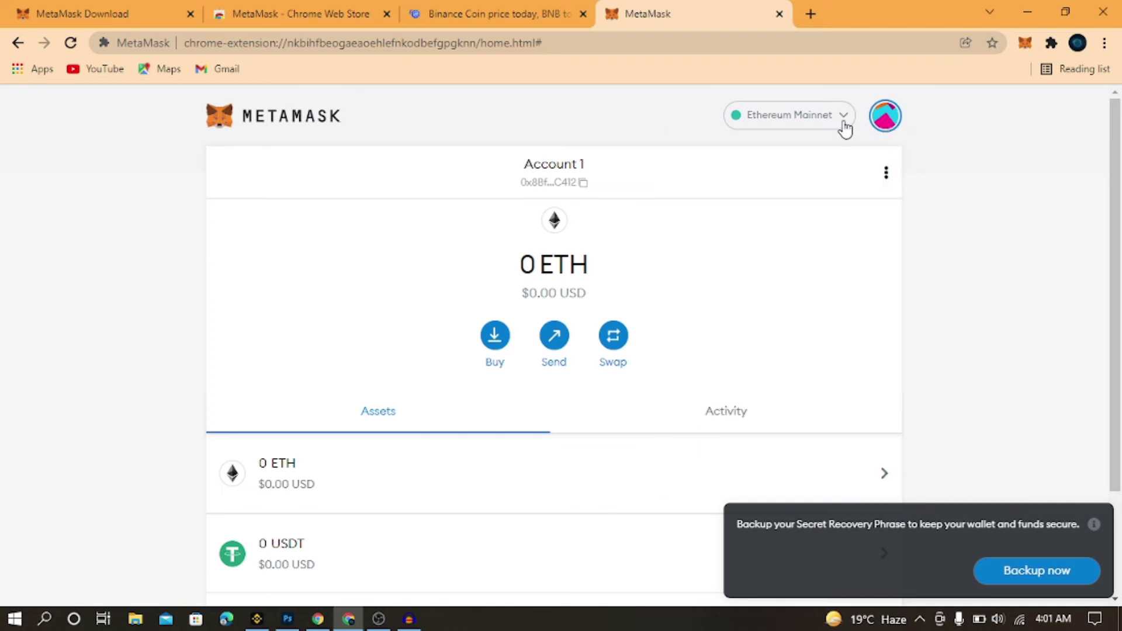
left_click(842, 123)
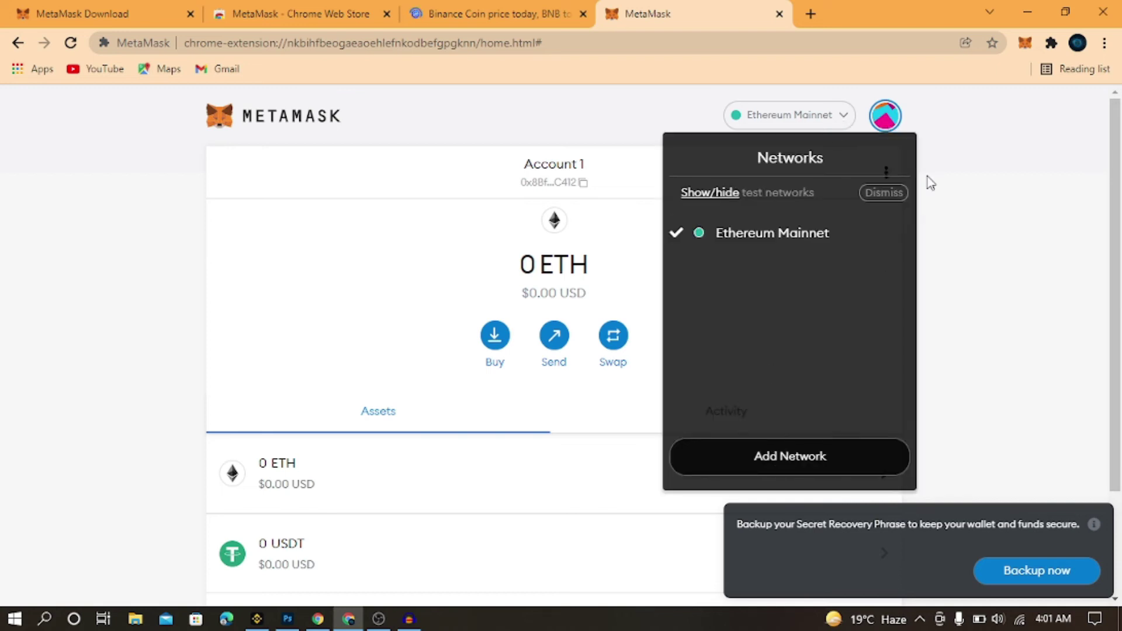
left_click(893, 121)
left_click(893, 123)
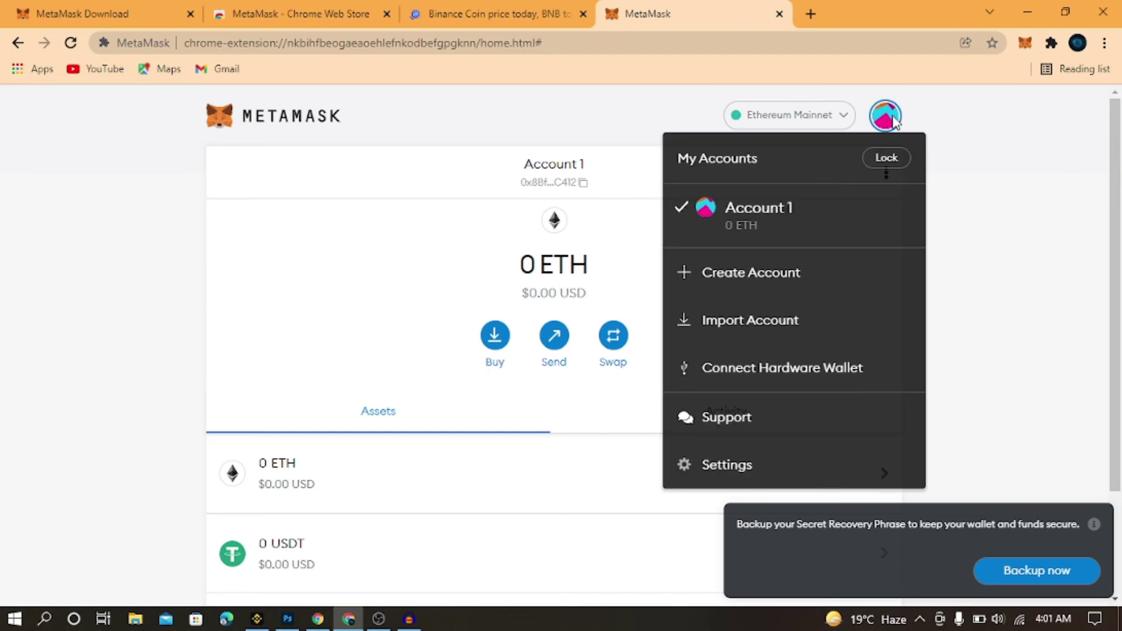
left_click(708, 466)
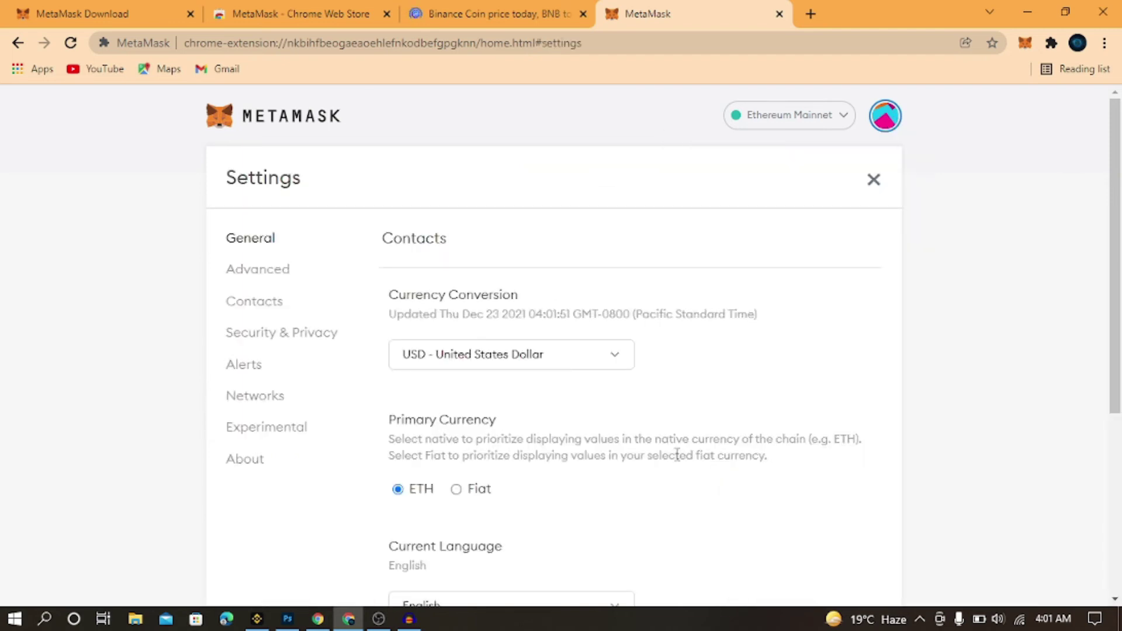
In Networks settings, start adding a custom network with an empty form
left_click(273, 397)
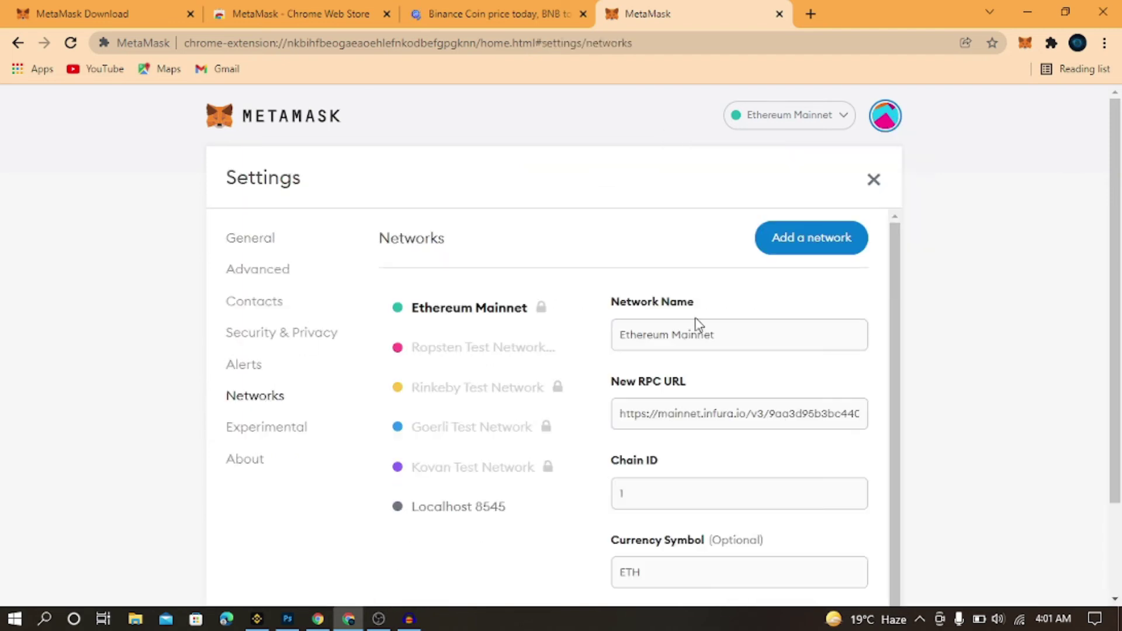
scroll(900, 345, "down", 1)
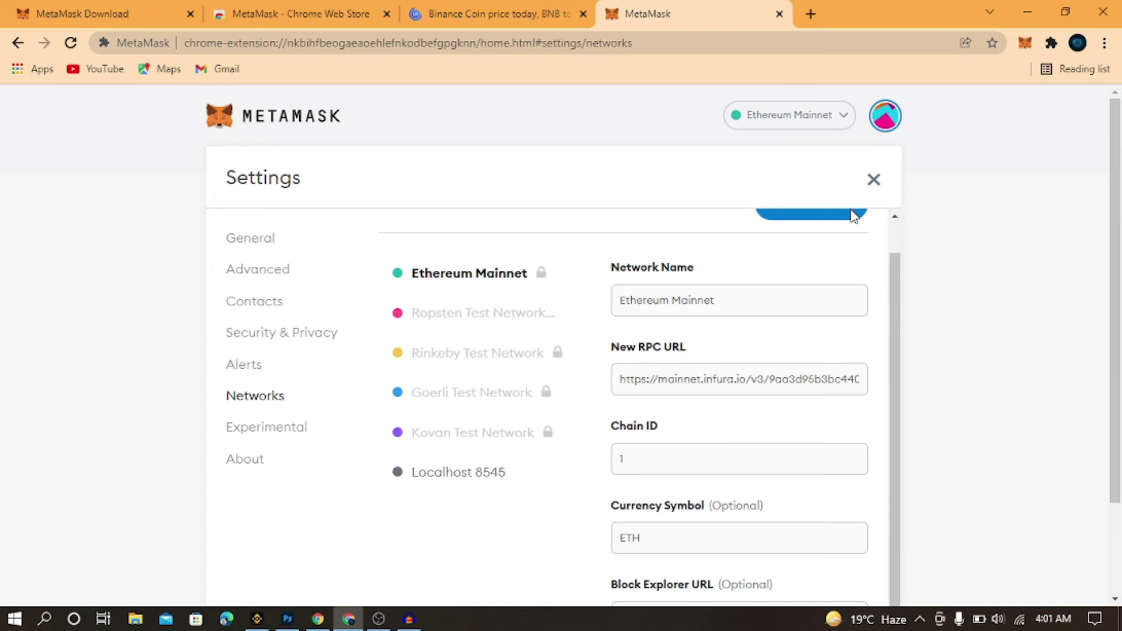
scroll(1116, 298, "down", 1)
scroll(1115, 298, "up", 1)
left_click_drag(903, 281, 894, 253)
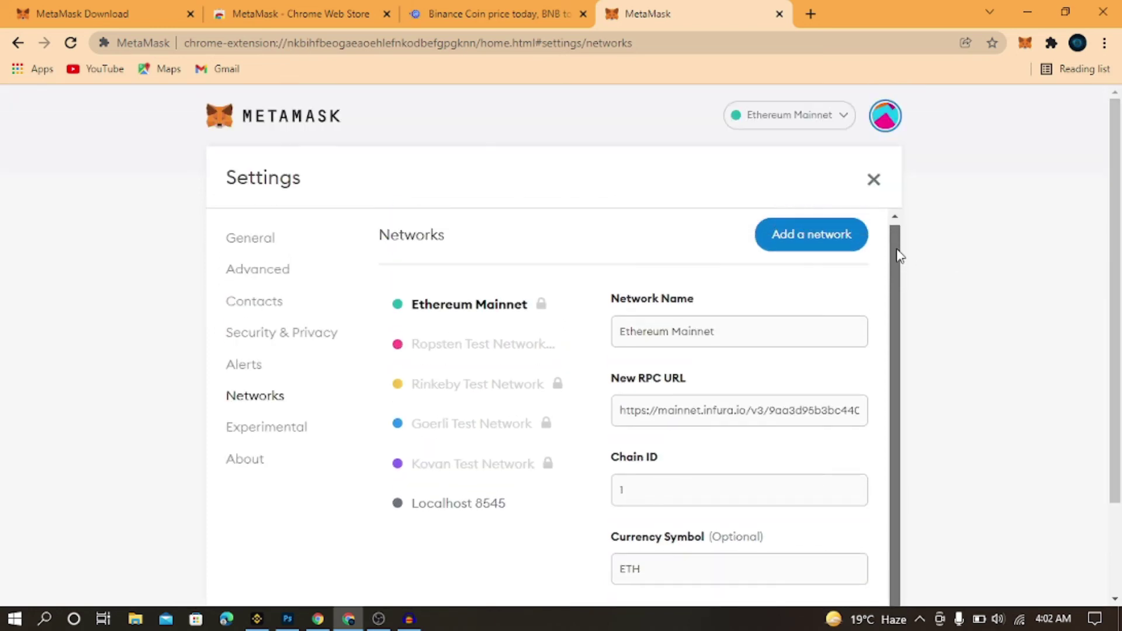
left_click(799, 241)
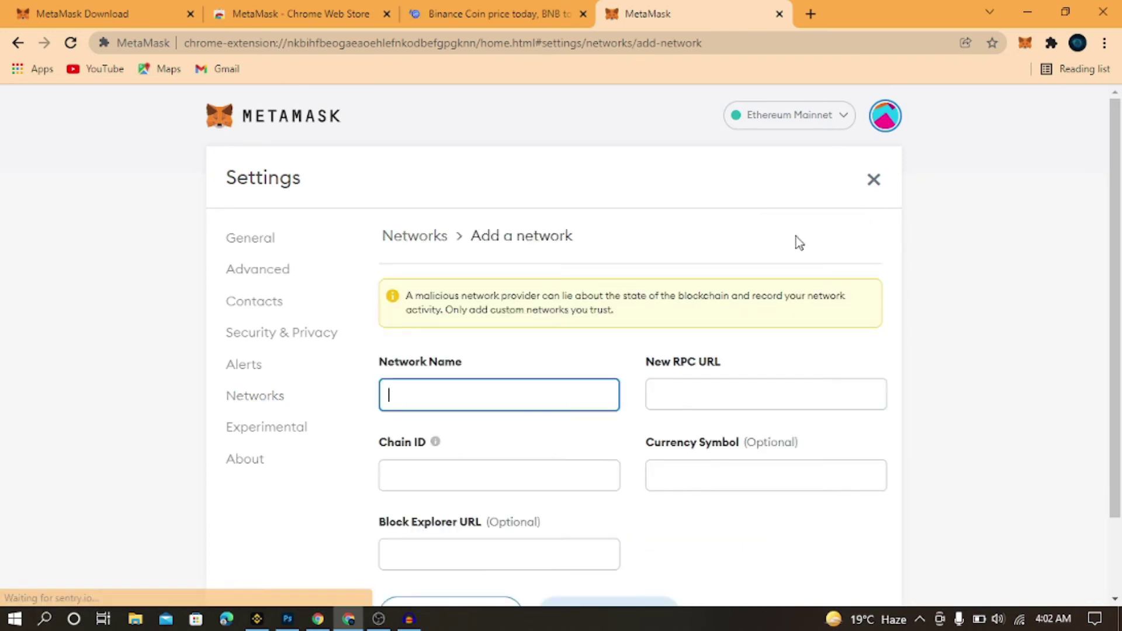
scroll(1116, 295, "down", 2)
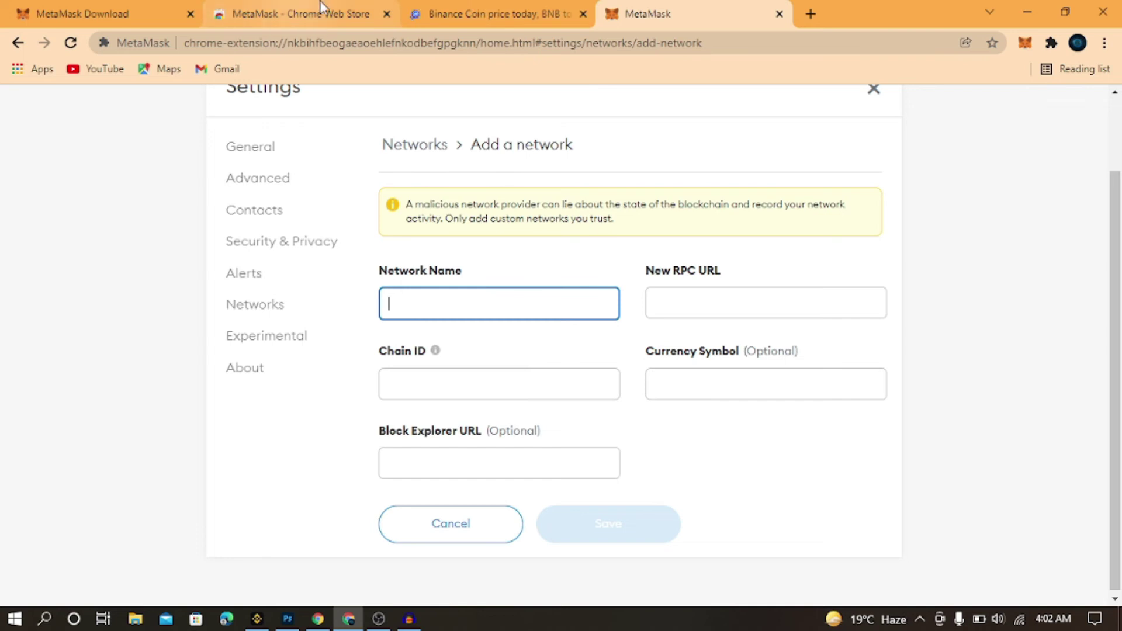
left_click(810, 14)
Search 'connect binance to metamask' and scroll the Binance Academy article to its Mainnet parameters
type("con")
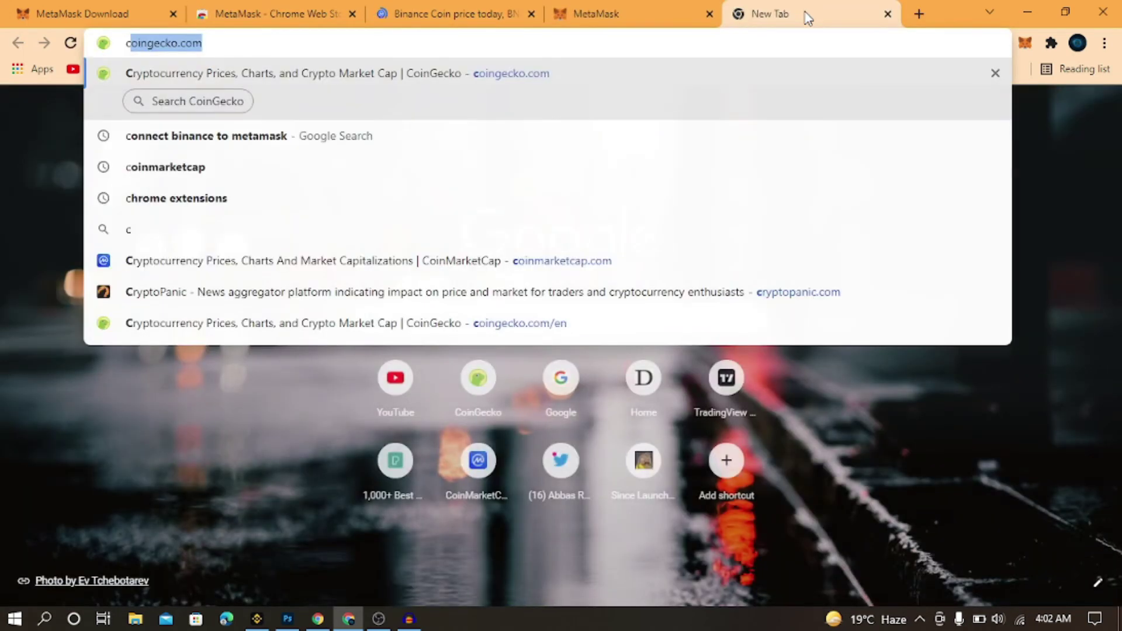
type("nect")
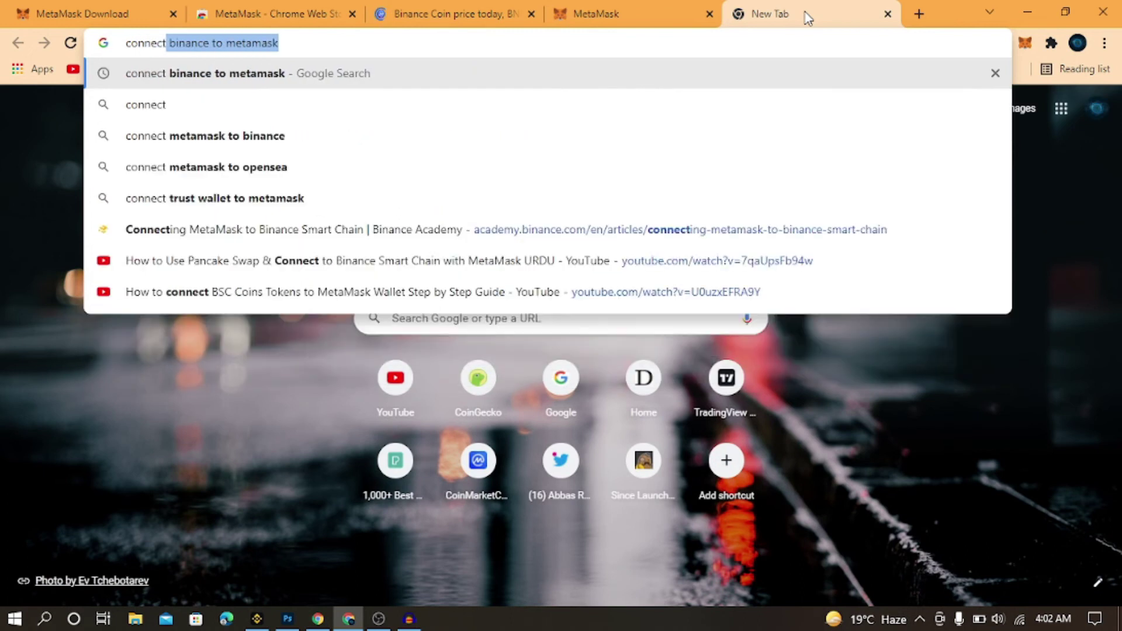
left_click(546, 76)
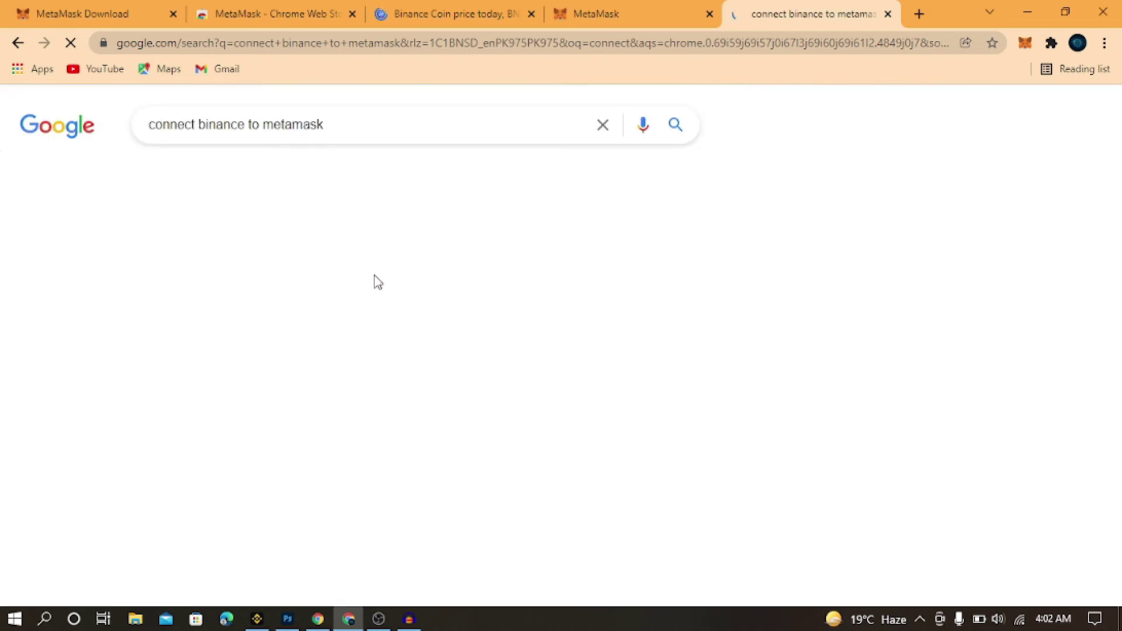
left_click(255, 271)
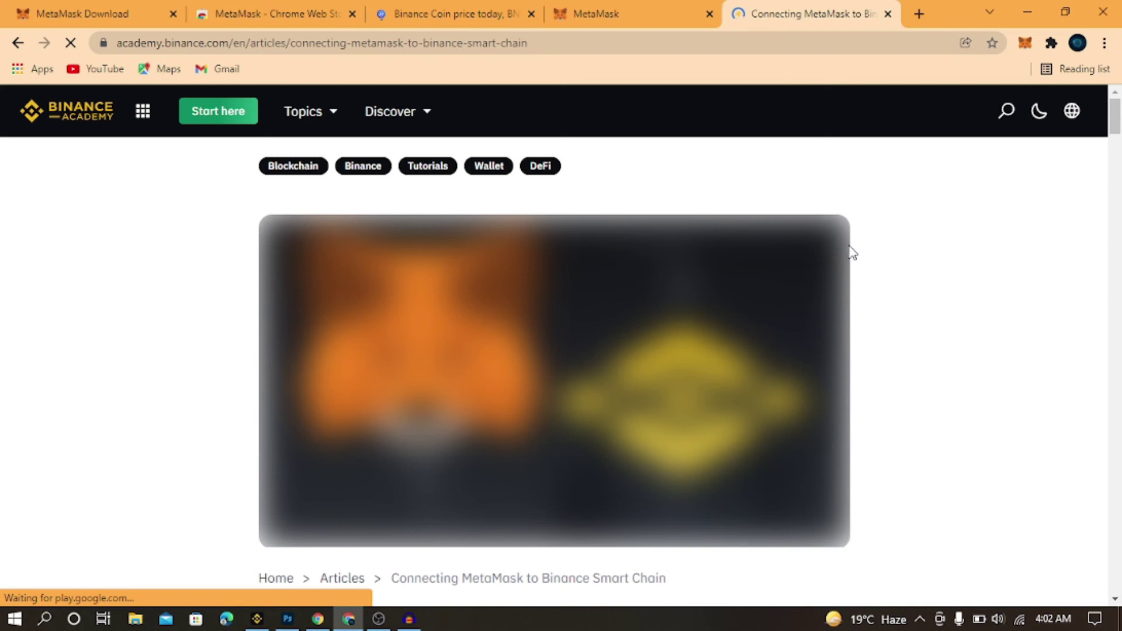
left_click_drag(1114, 126, 1117, 310)
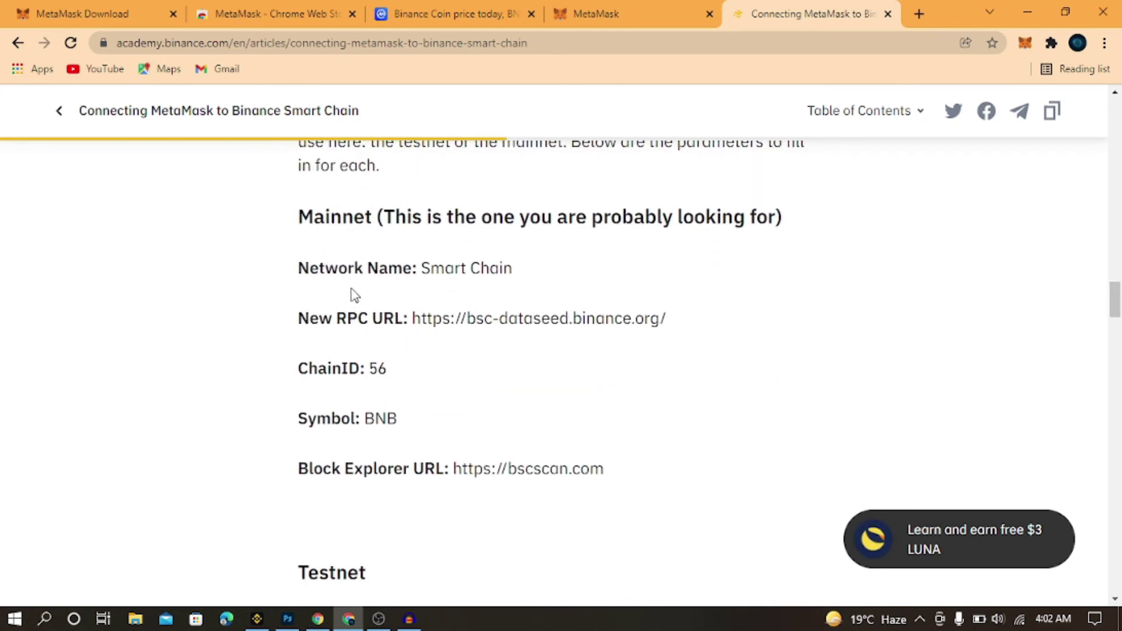
left_click_drag(421, 269, 546, 284)
key("ctrl+c")
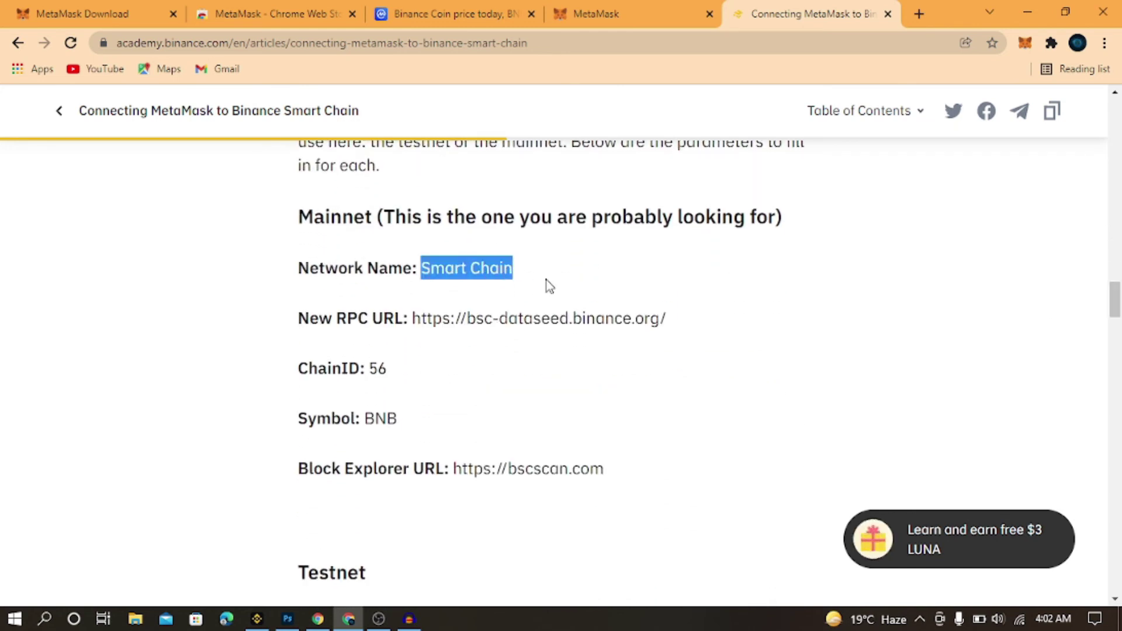
key("ctrl+shift+Tab")
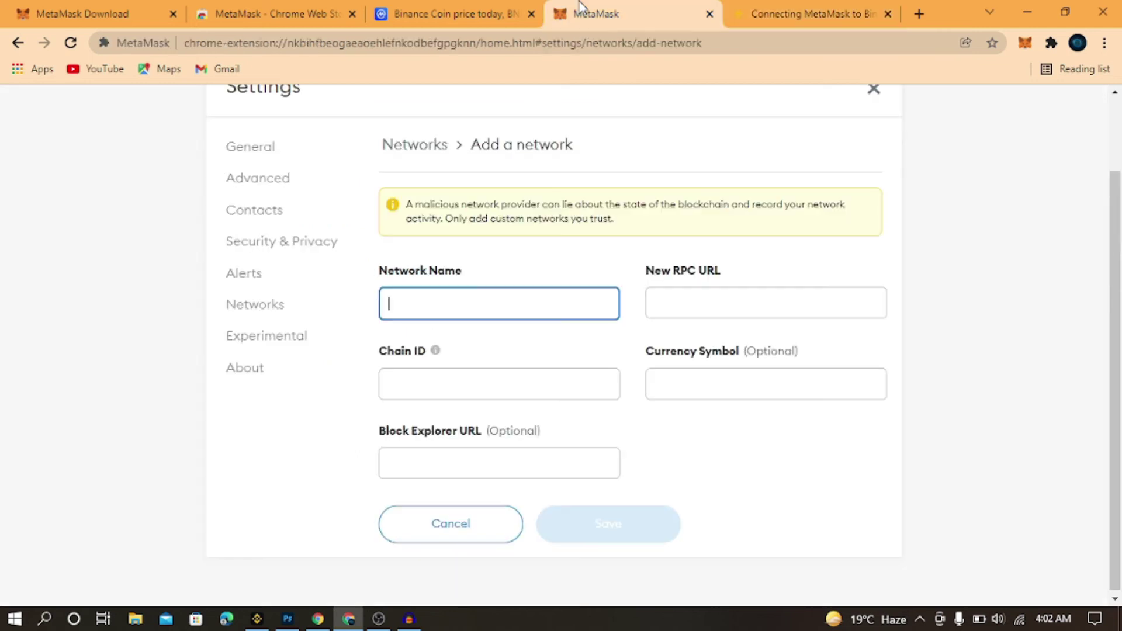
key("ctrl+v")
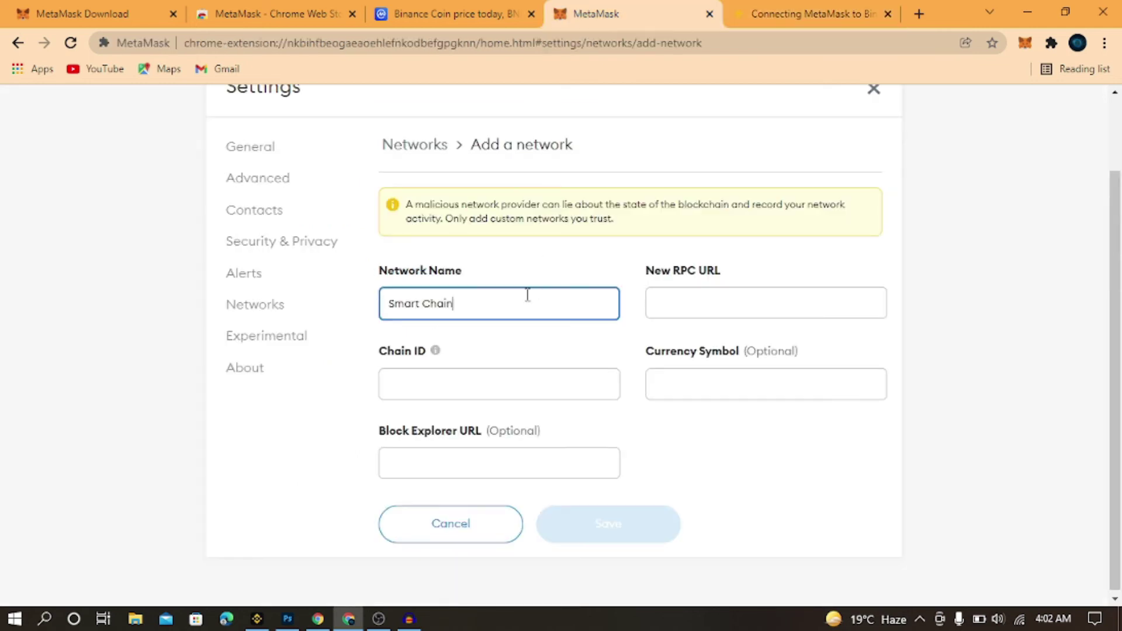
left_click(748, 7)
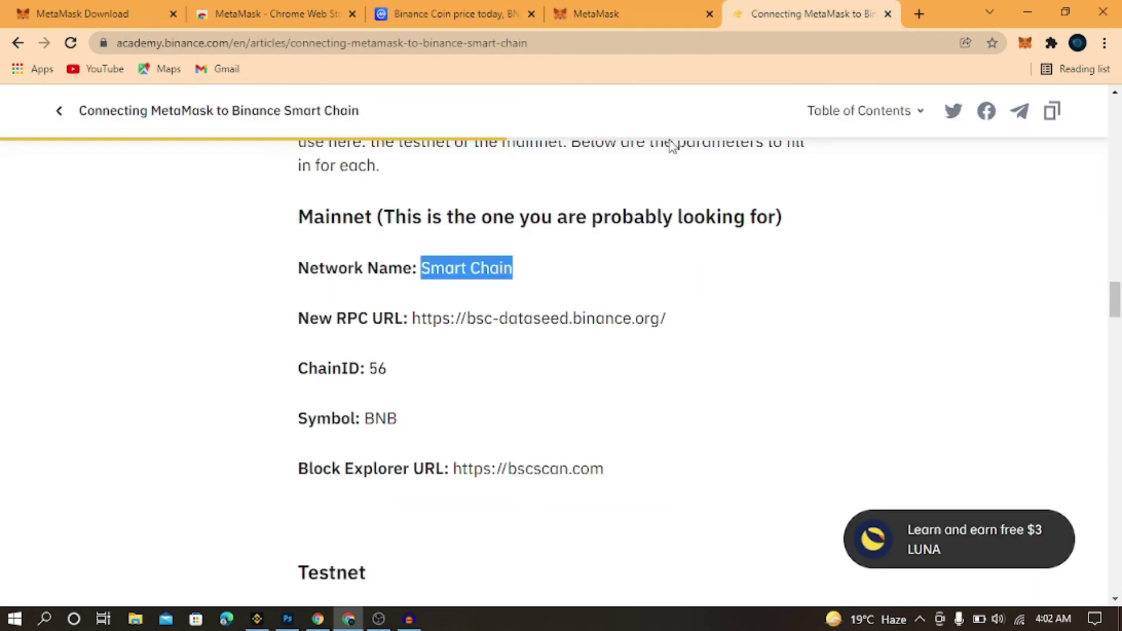
left_click_drag(413, 318, 678, 331)
key("ctrl+c")
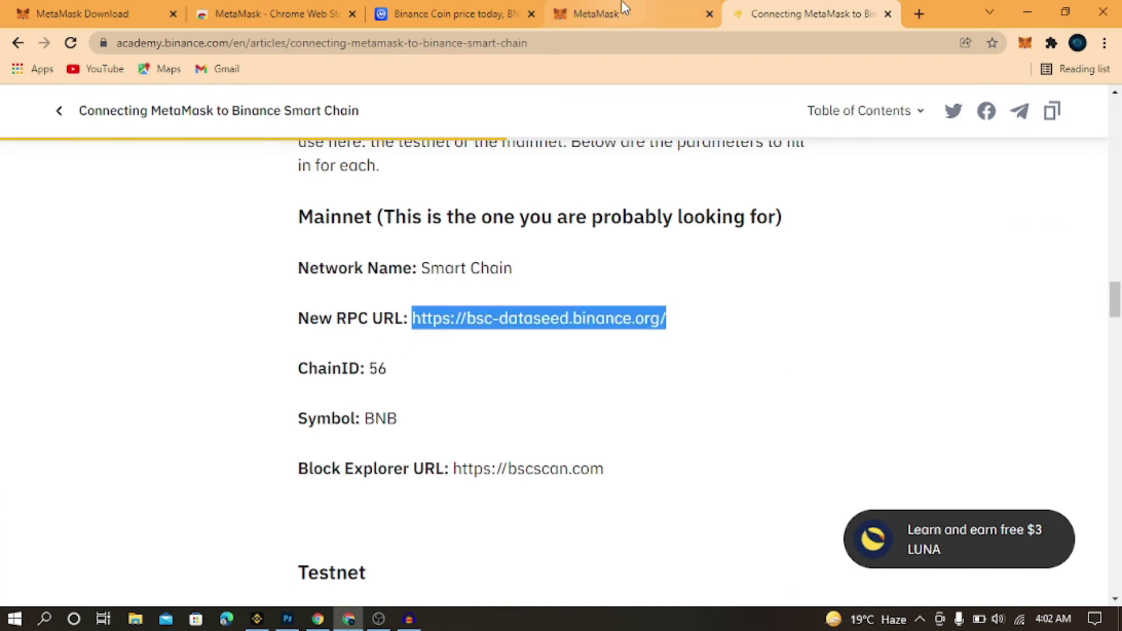
left_click(624, 10)
left_click(698, 305)
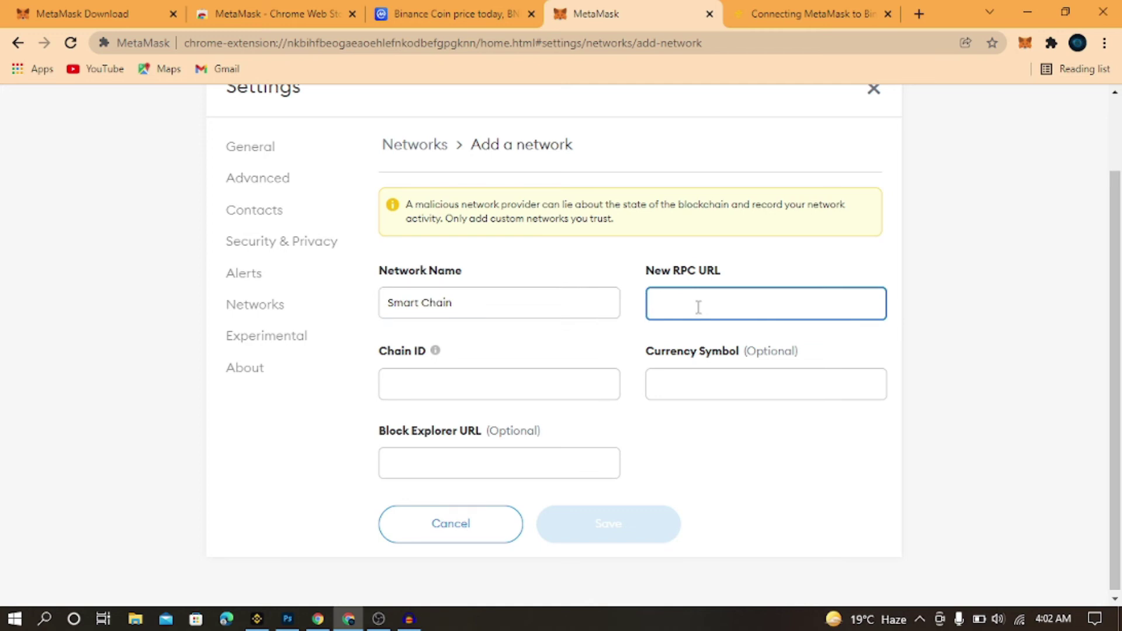
key("ctrl+v")
Copy chain ID 56 from the article into the Chain ID field
left_click(763, 9)
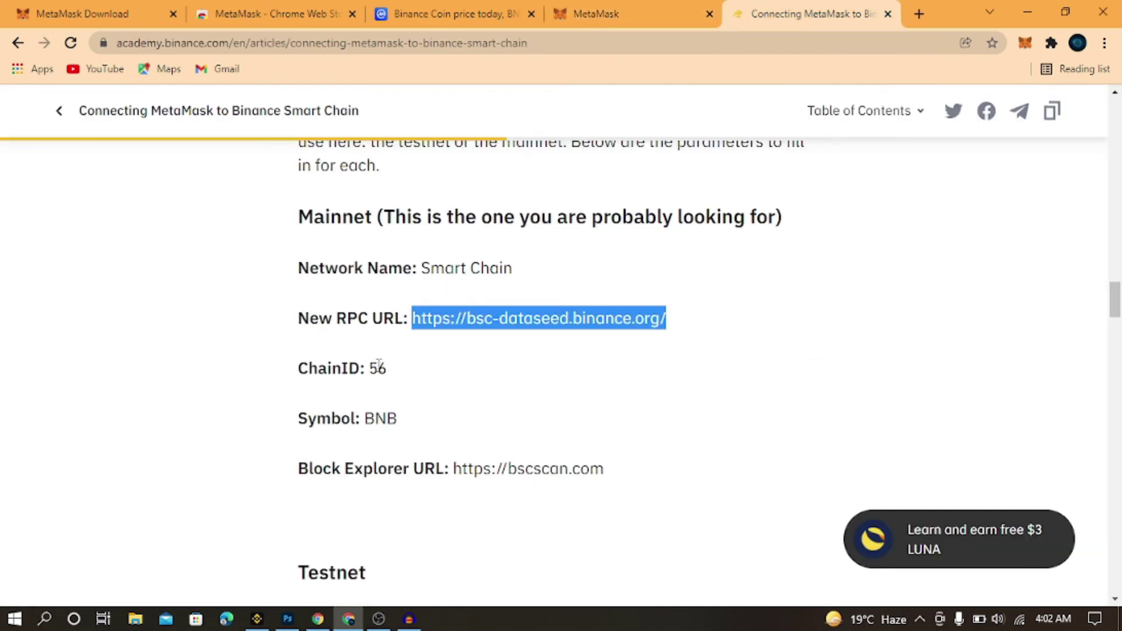
left_click_drag(369, 368, 403, 379)
key("ctrl+c")
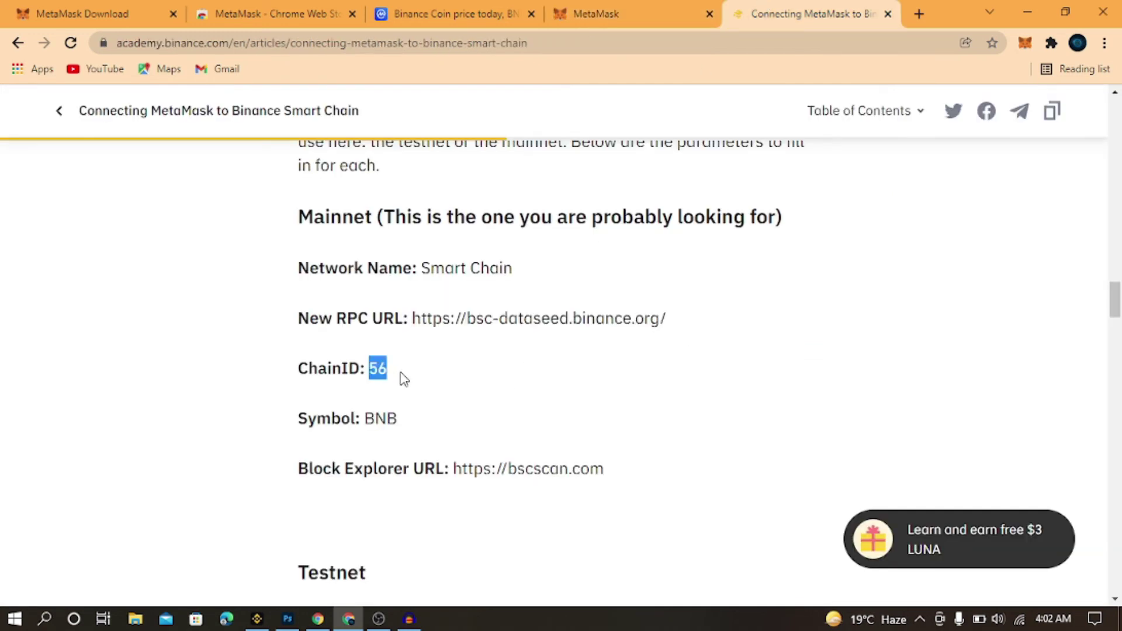
left_click(613, 11)
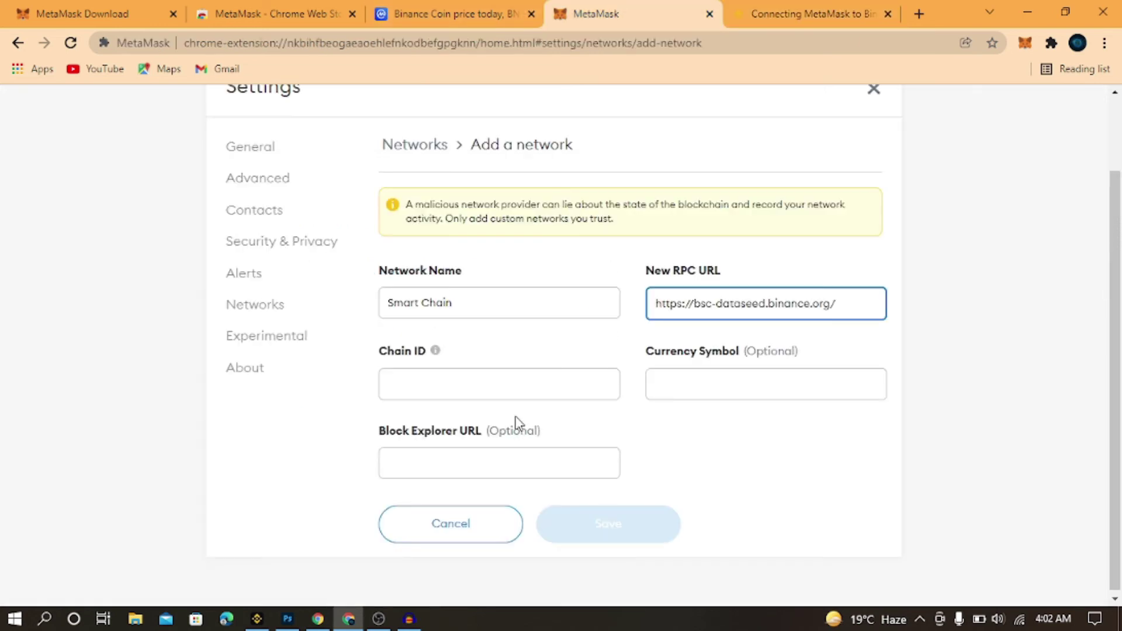
left_click(522, 386)
key("ctrl+v")
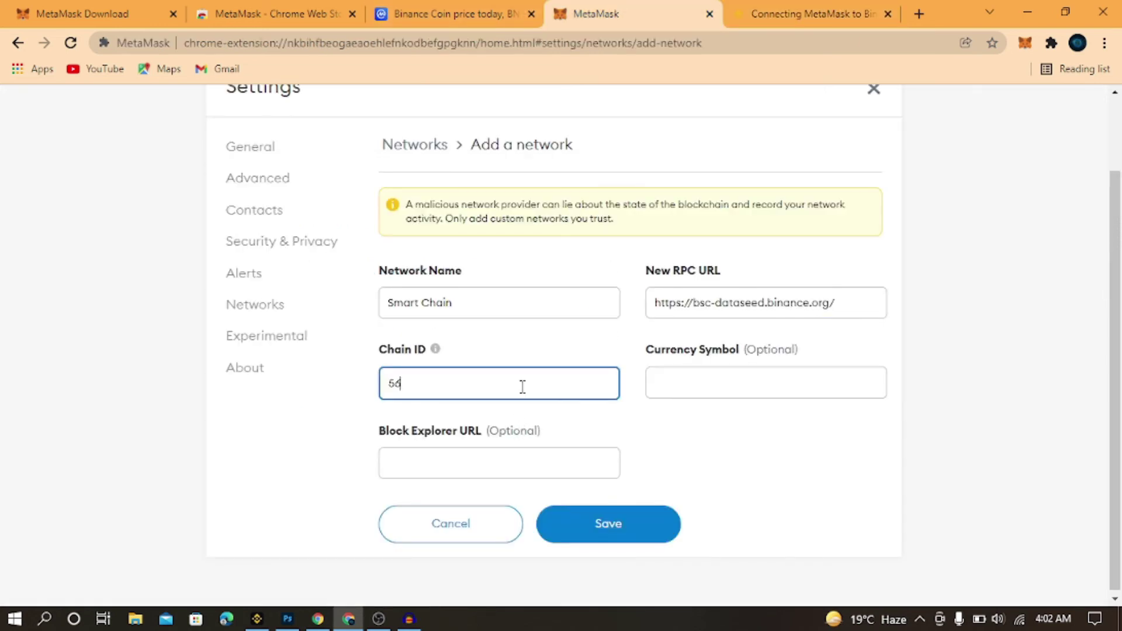
left_click(771, 370)
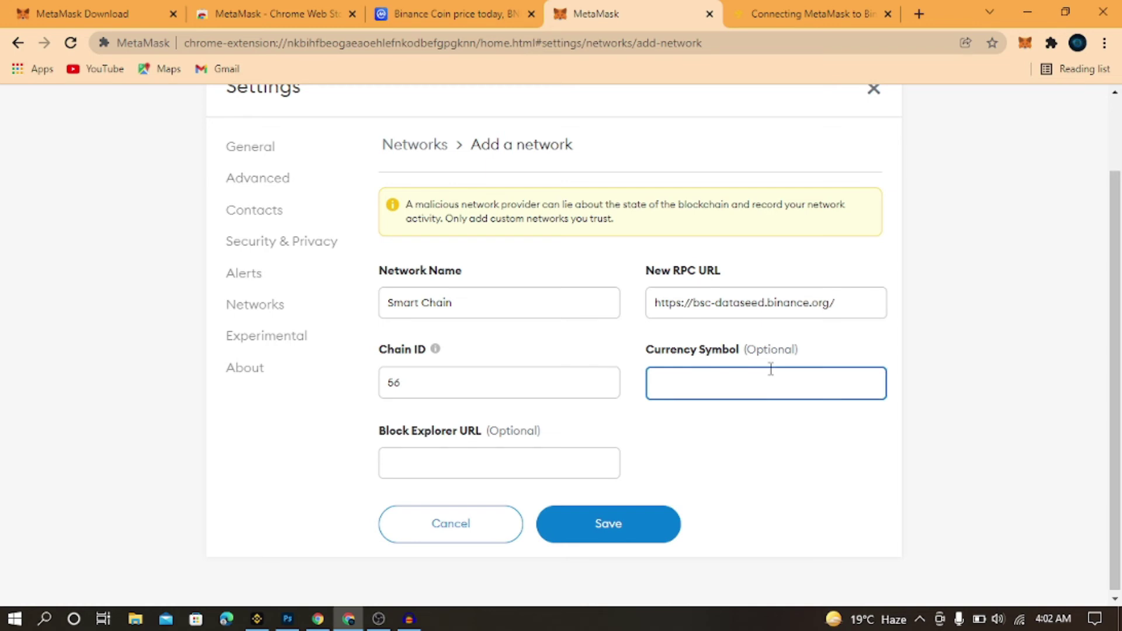
left_click(493, 477)
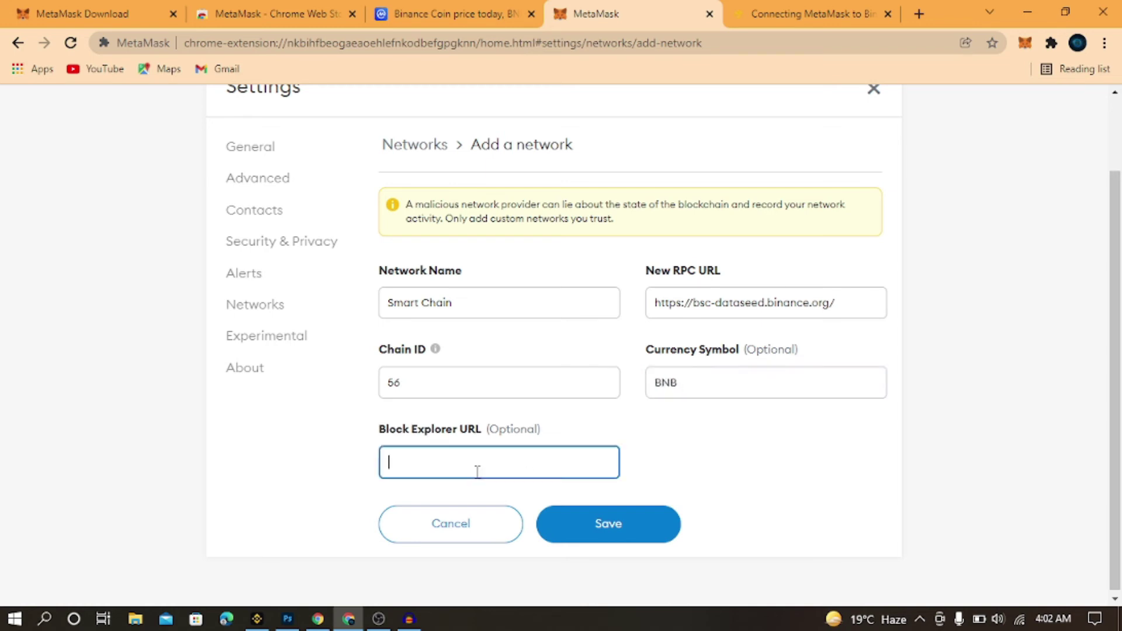
left_click(765, 11)
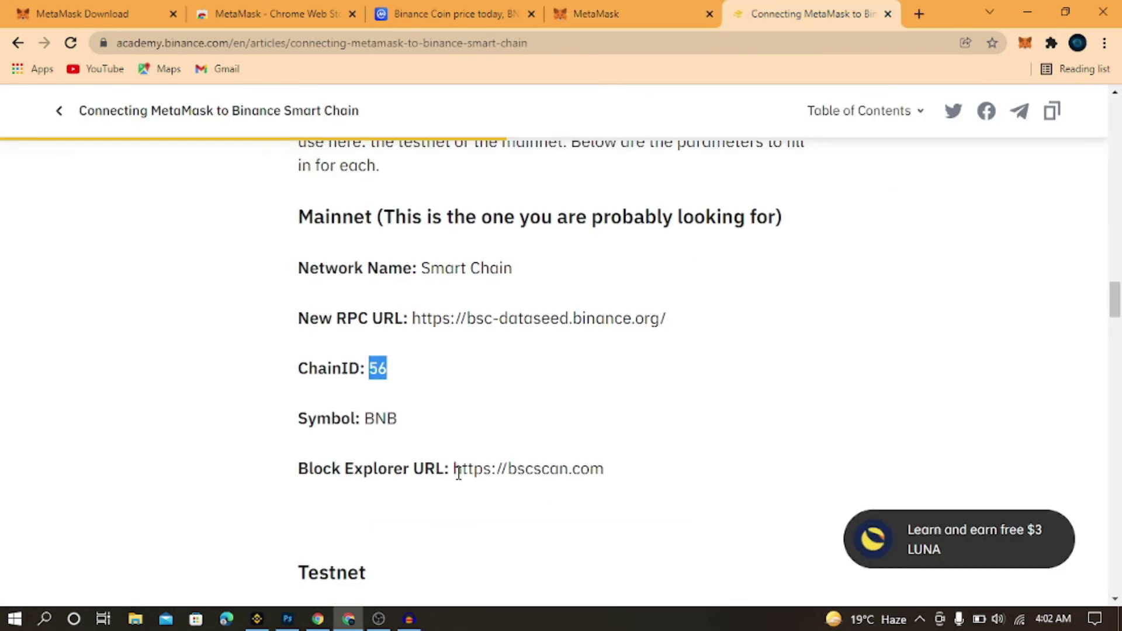
left_click_drag(454, 468, 643, 490)
right_click(565, 472)
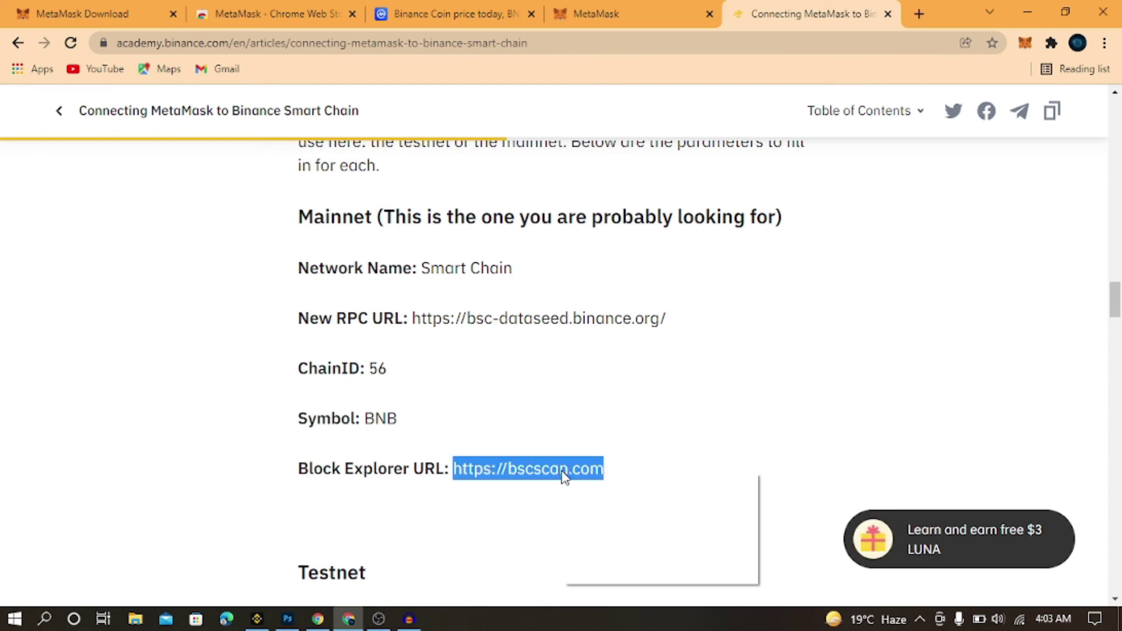
left_click(582, 483)
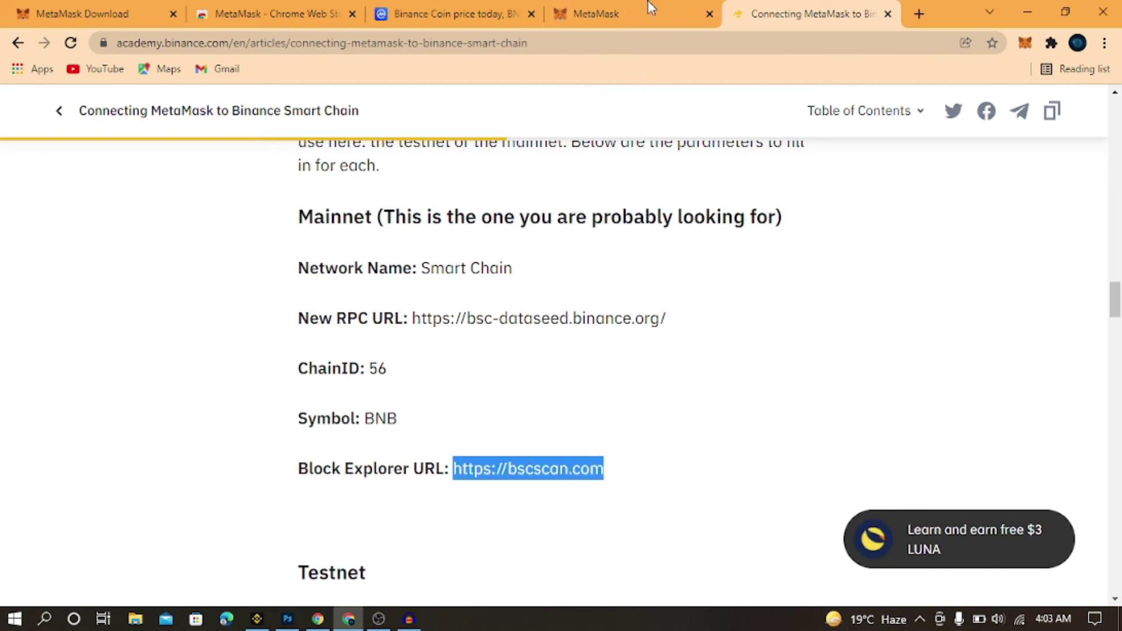
left_click(648, 6)
key("ctrl+v")
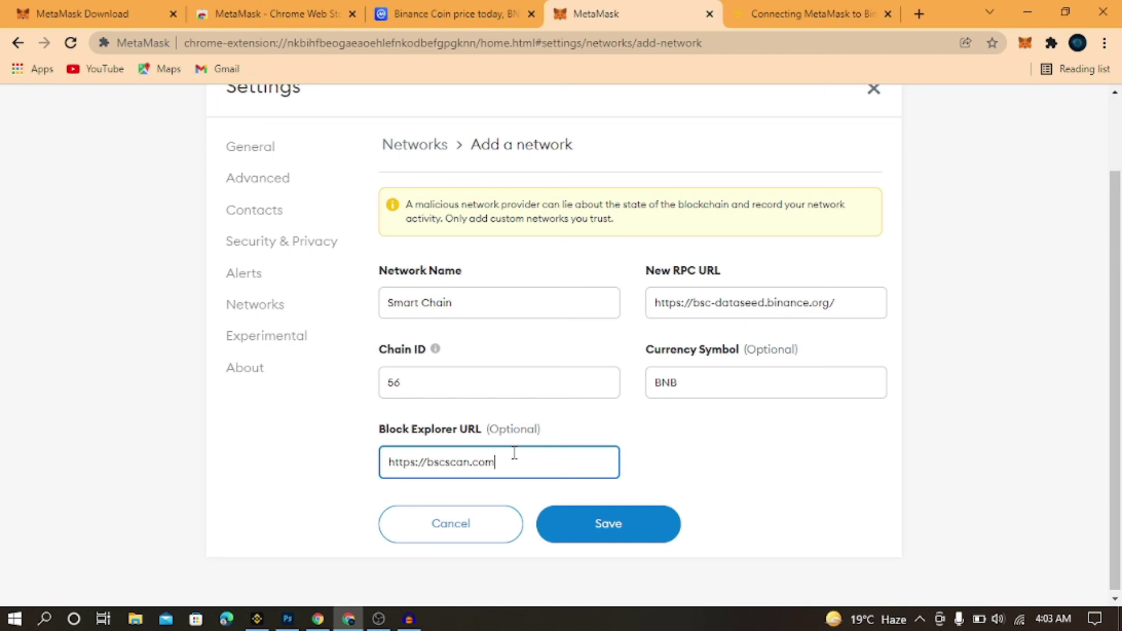
Save the Smart Chain network, then switch the wallet to Ethereum Mainnet
left_click(626, 531)
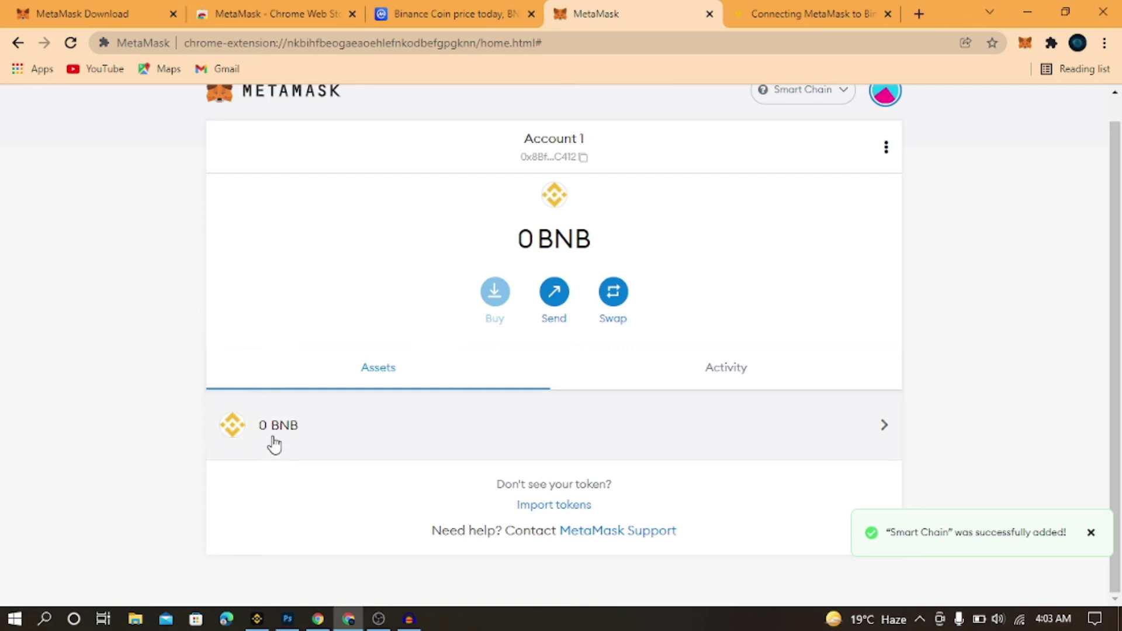
scroll(912, 149, "up", 1)
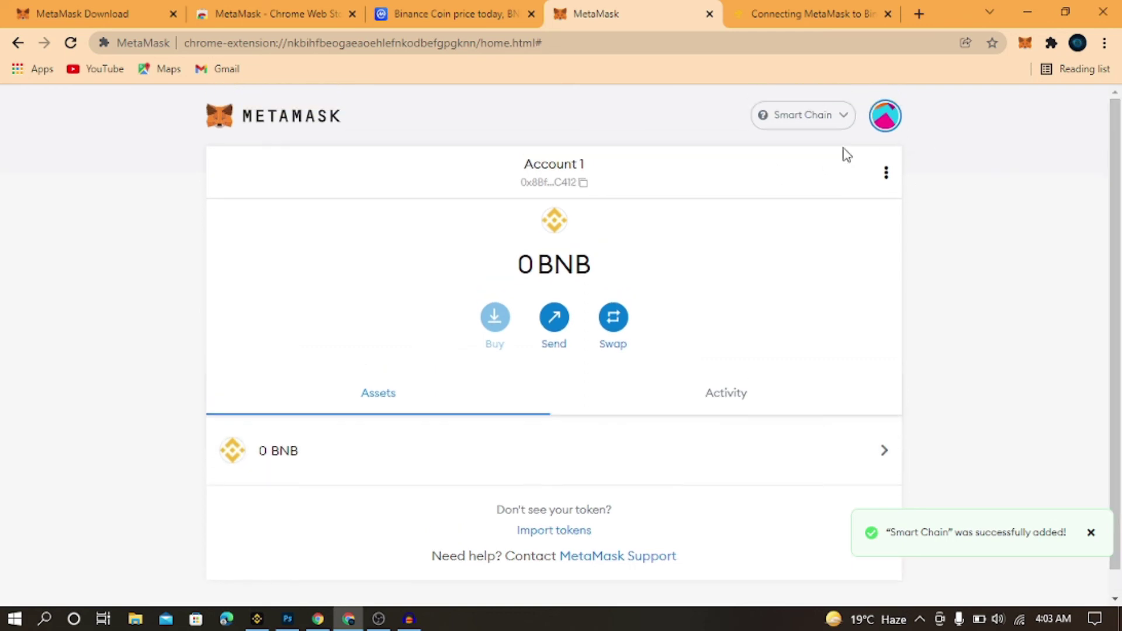
left_click(845, 123)
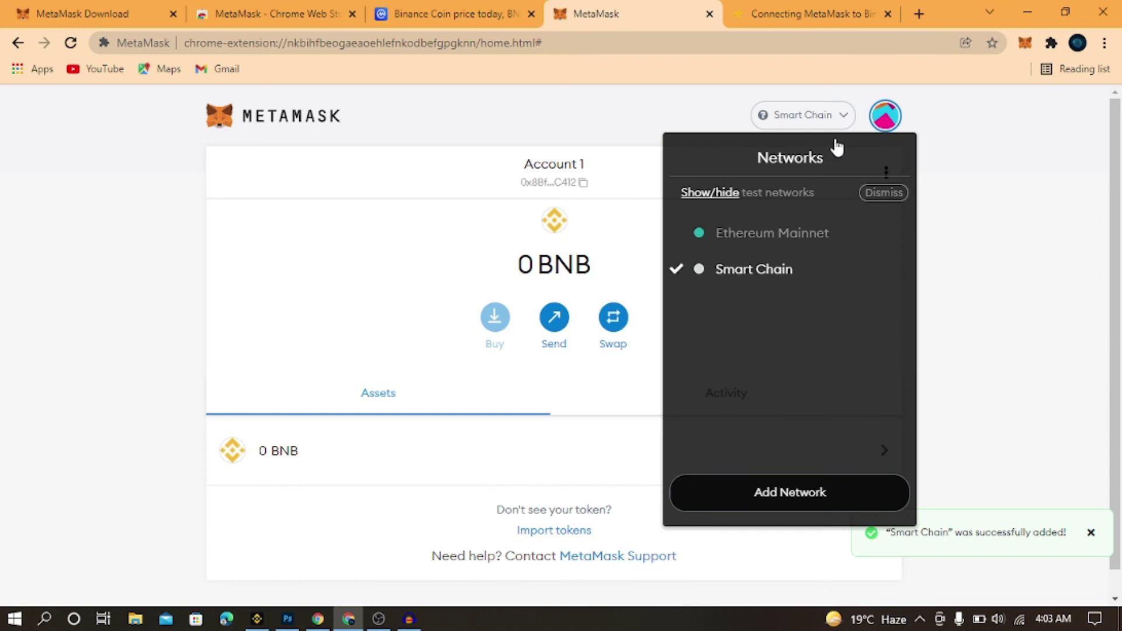
left_click(777, 239)
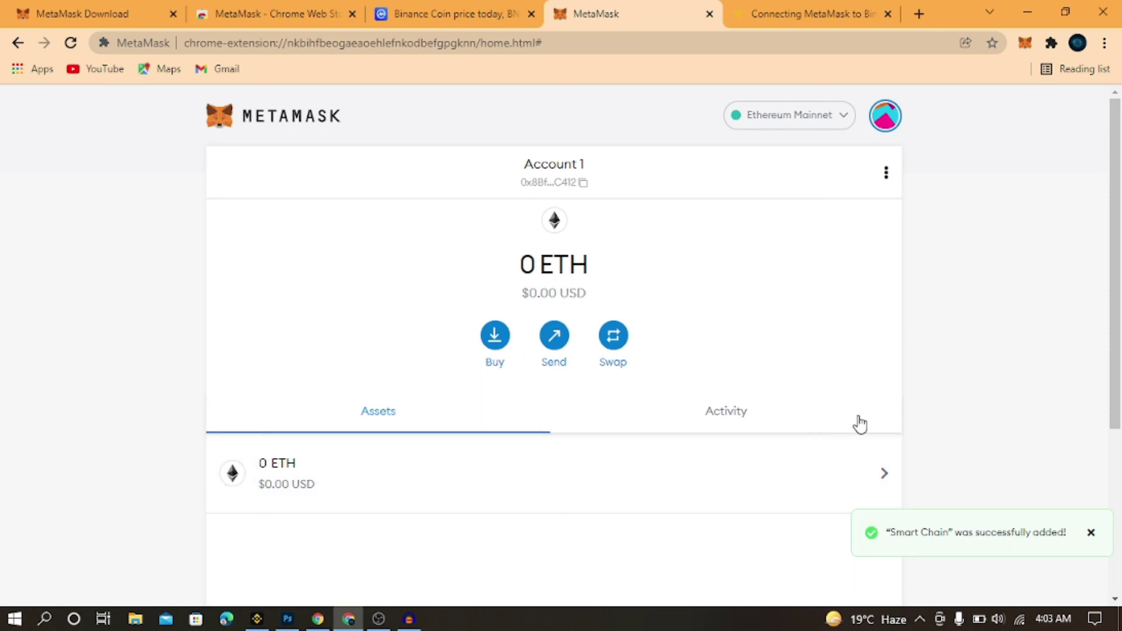
Switch back to Smart Chain (0 BNB) and copy the account address
left_click(844, 117)
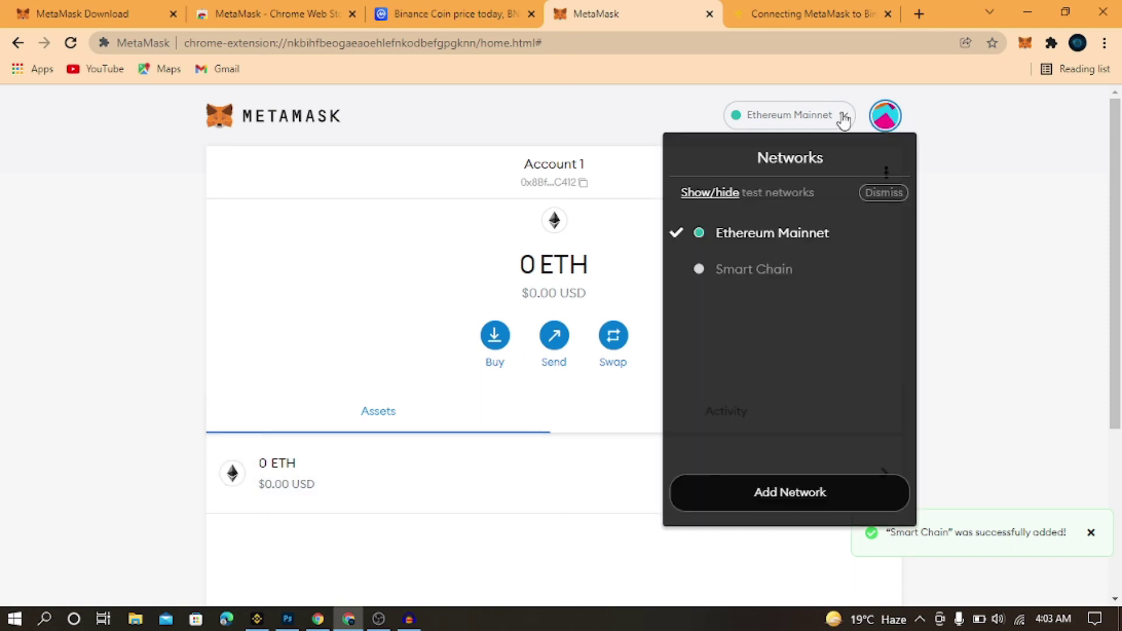
left_click(747, 269)
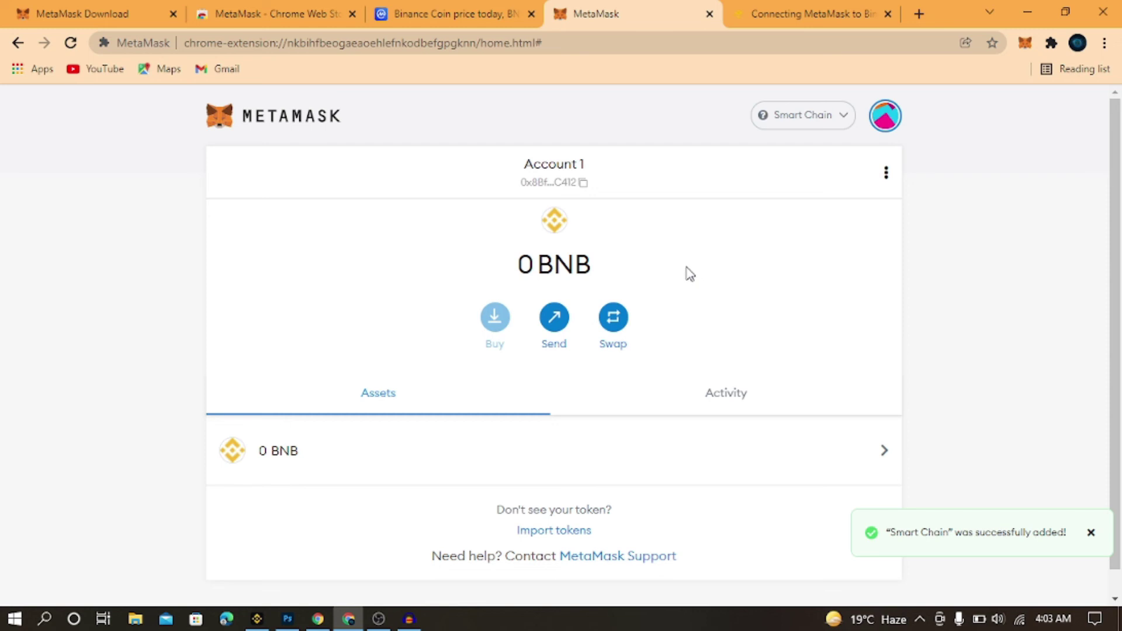
left_click(572, 186)
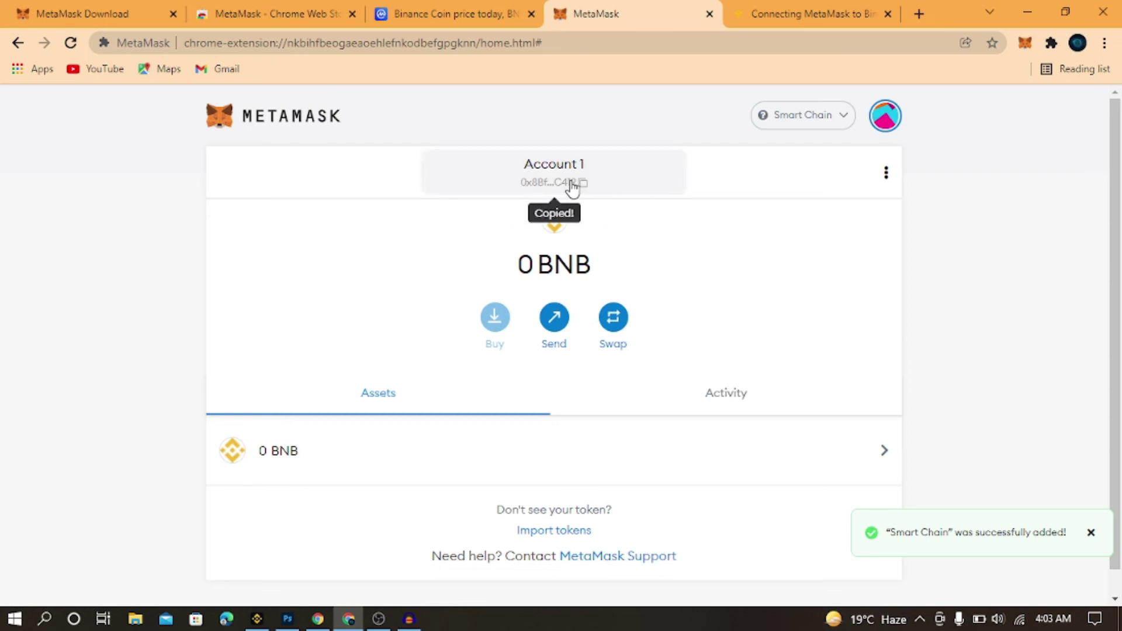
left_click(257, 619)
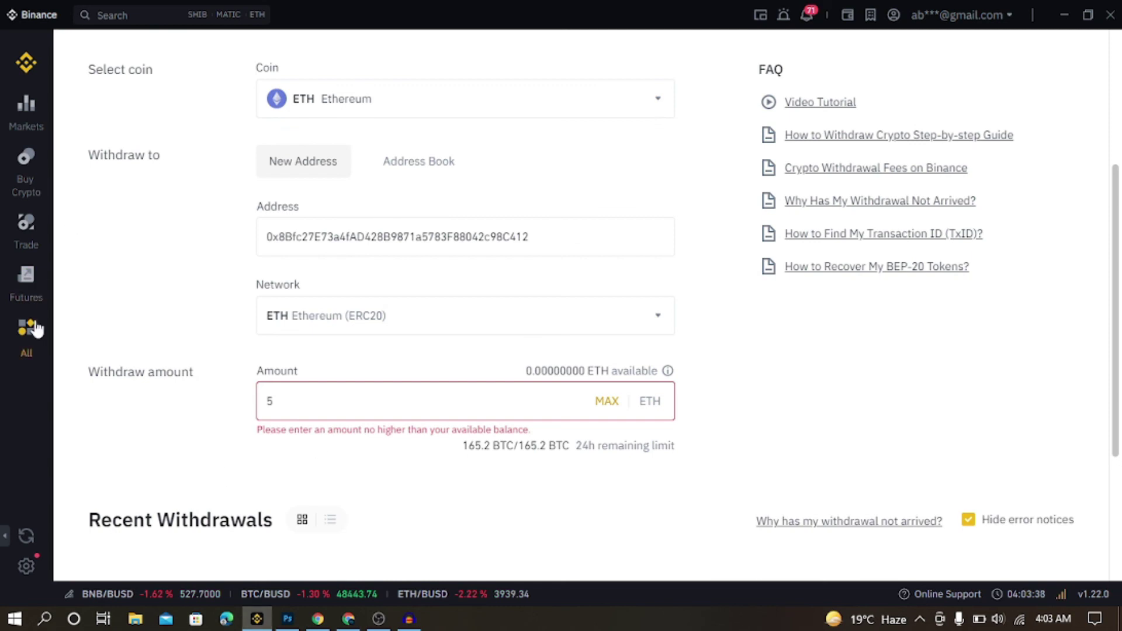
Open the Fiat and Spot wallet and search its coins for bnb
left_click(33, 328)
left_click(97, 244)
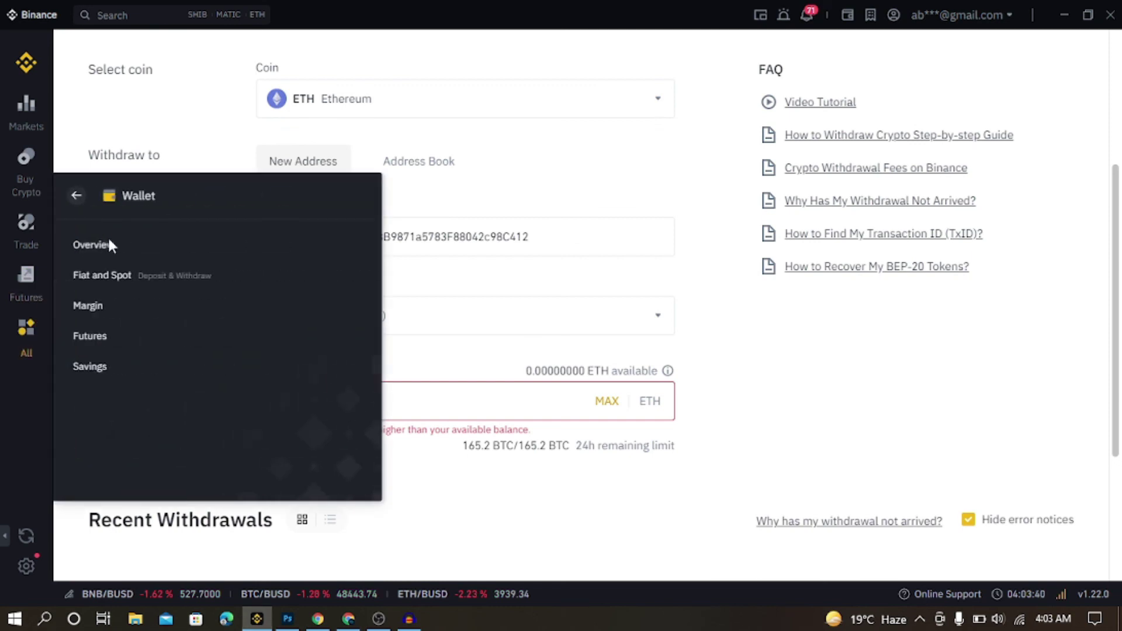
left_click(114, 278)
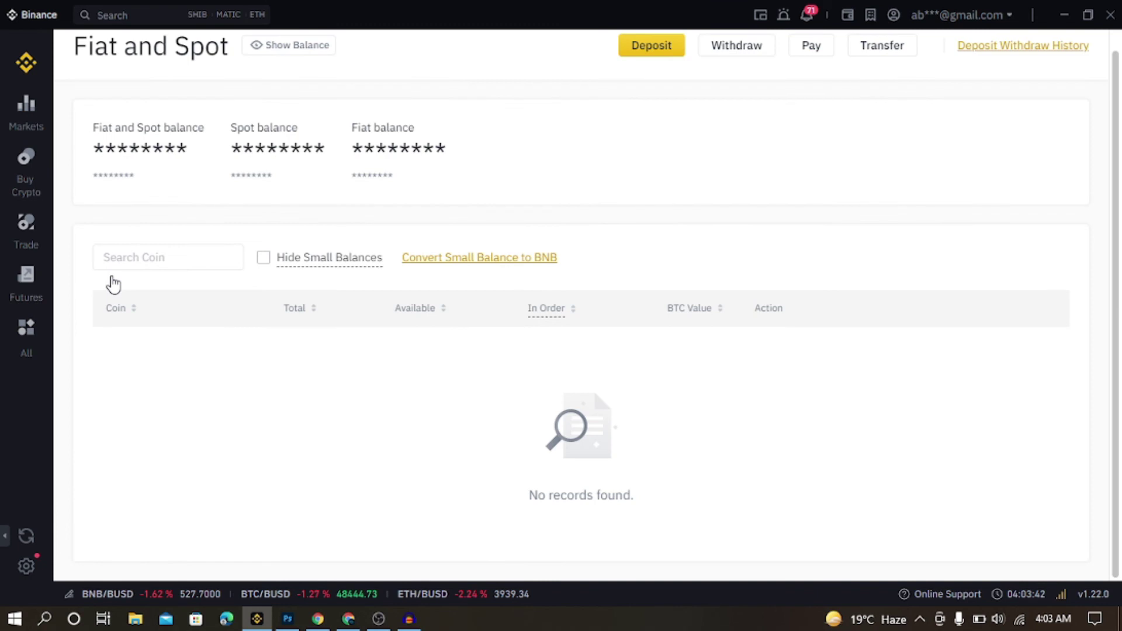
left_click(185, 259)
type("bnb")
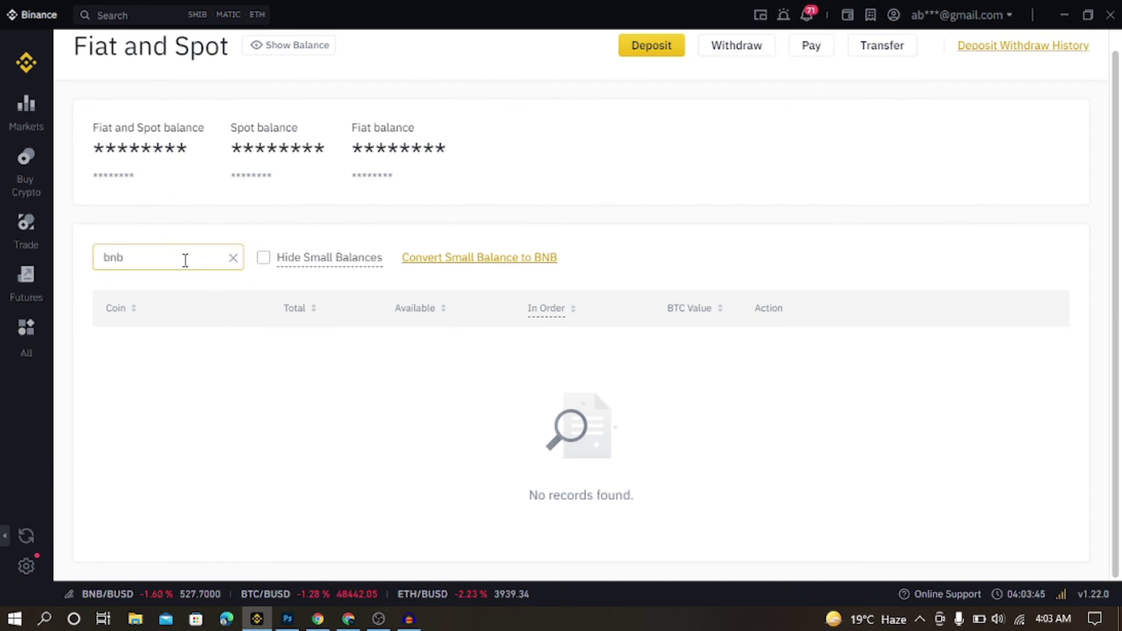
key("ctrl+a")
key("BackSpace")
type("bnb")
left_click(28, 333)
left_click(263, 261)
left_click(261, 263)
left_click(194, 260)
key("BackSpace")
key("BackSpace")
key("BackSpace")
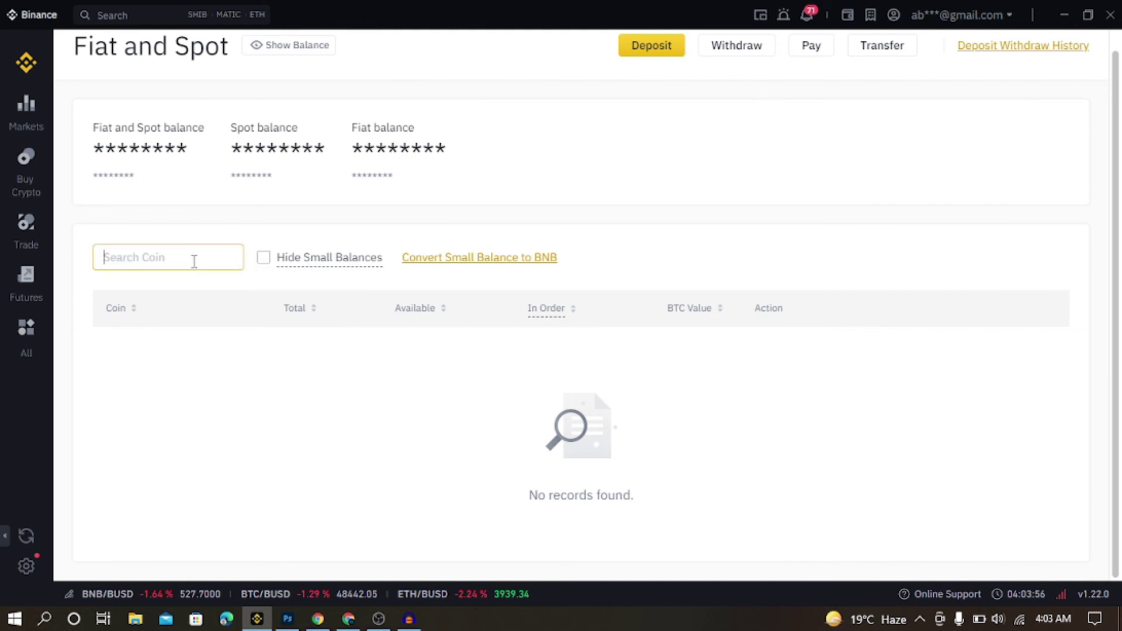
Return to Fiat and Spot balances and search for ether, which finds no records
mouse_move(32, 333)
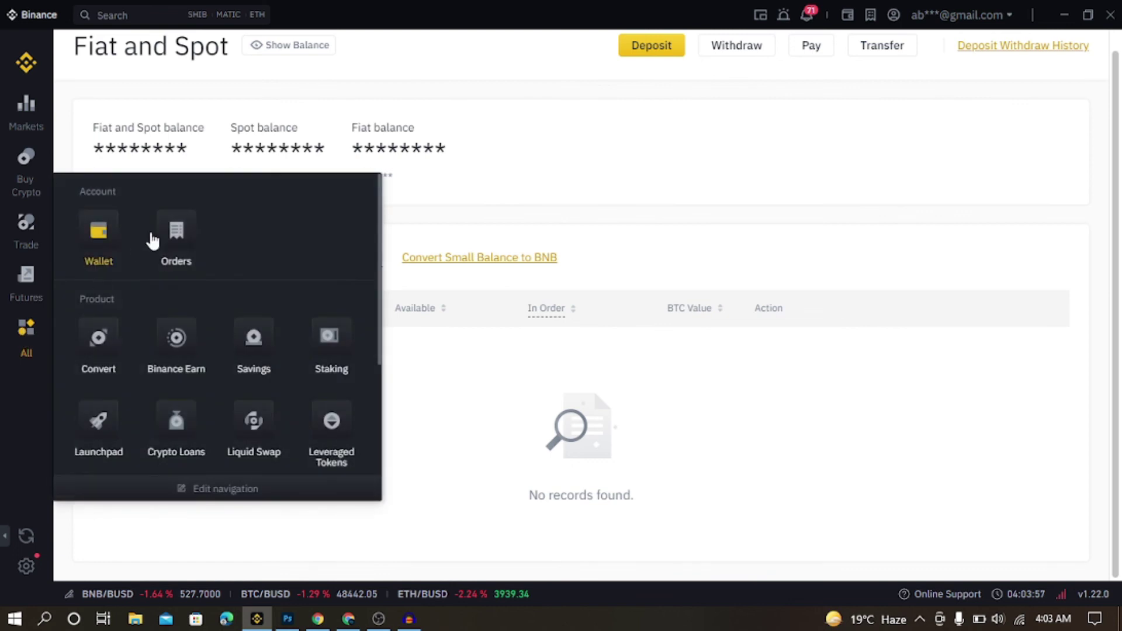
left_click(99, 245)
left_click(101, 276)
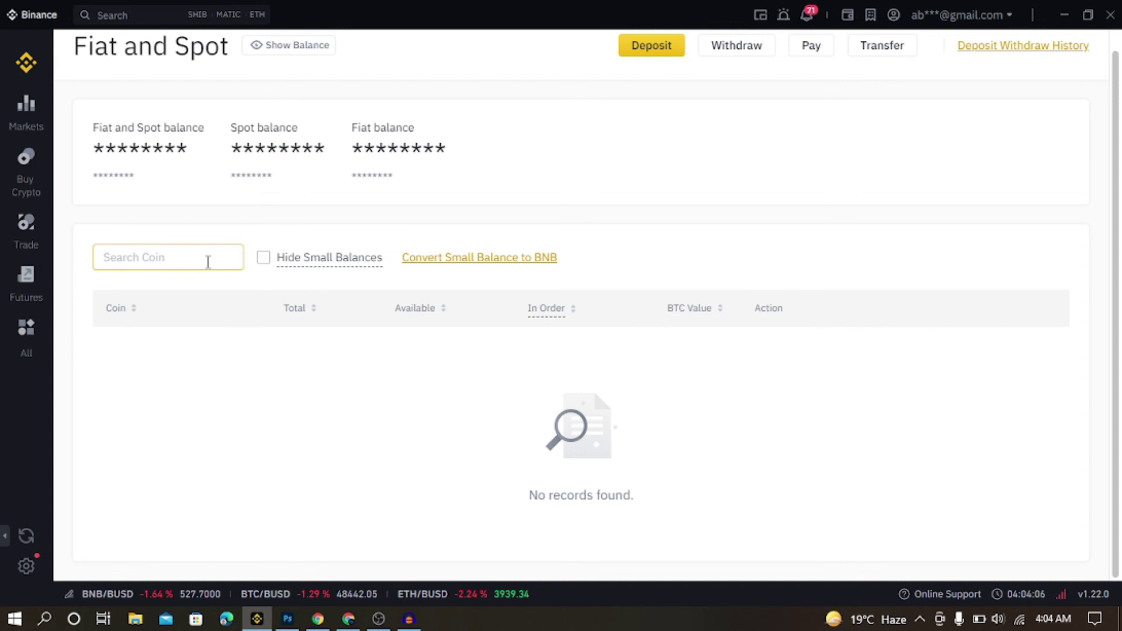
left_click(29, 237)
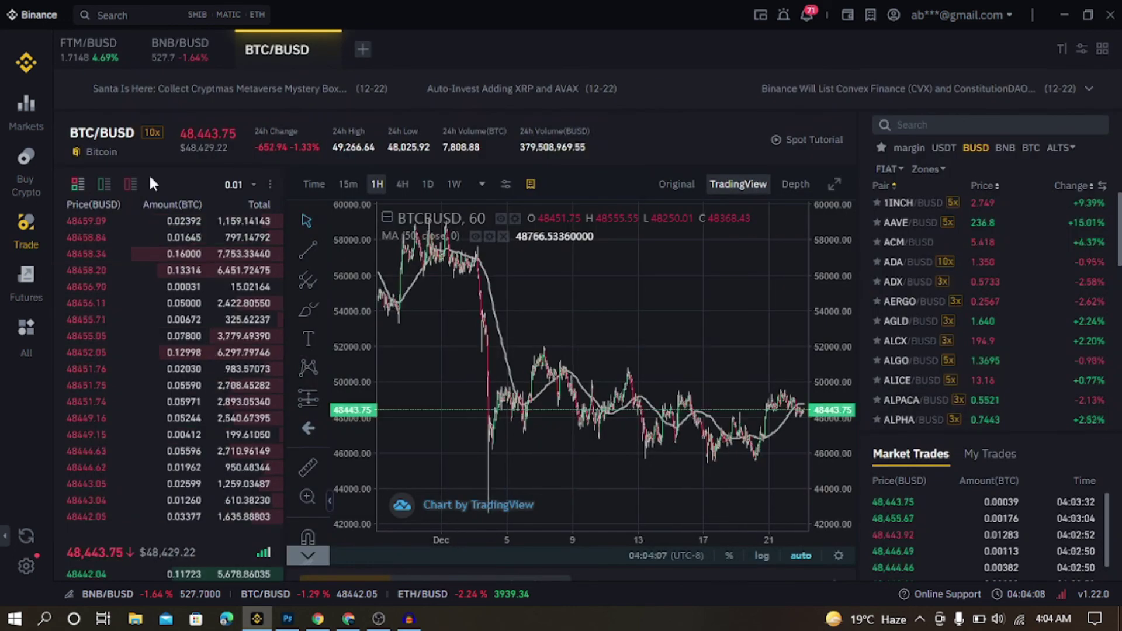
left_click(36, 336)
left_click(108, 237)
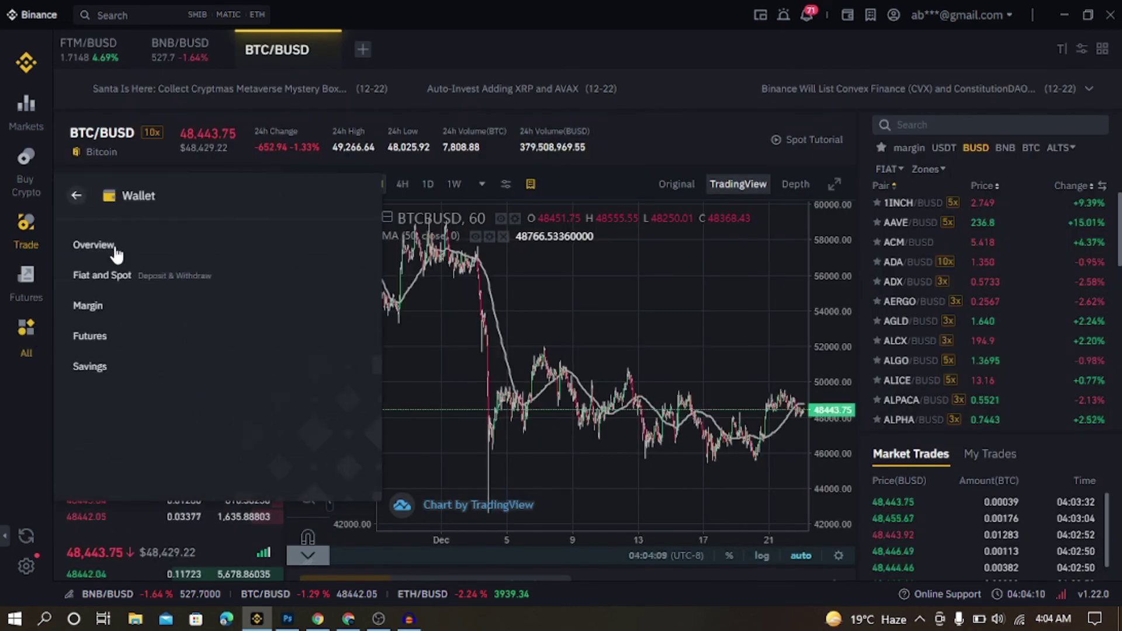
left_click(111, 280)
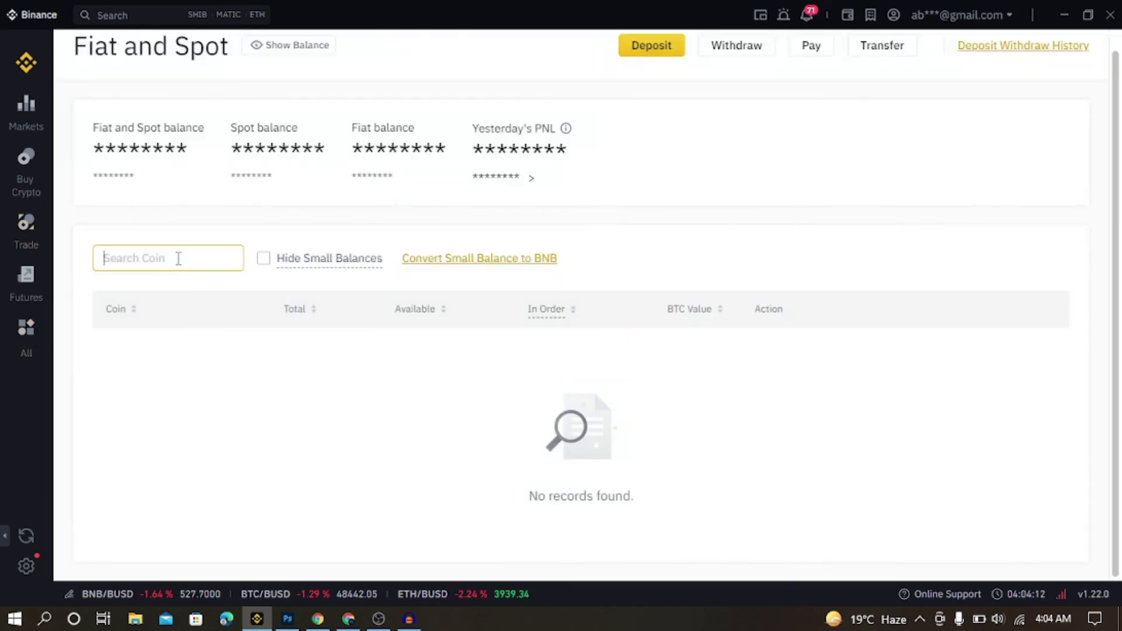
left_click(178, 258)
type("ether")
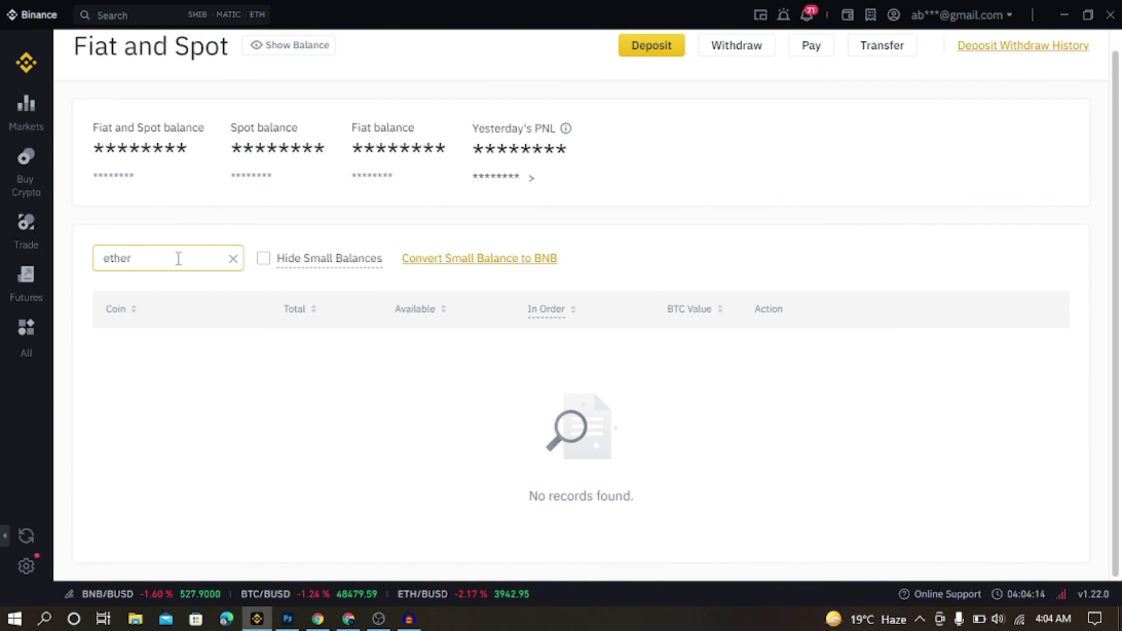
key("BackSpace")
key("BackSpace")
key("BackSpace")
key("BackSpace")
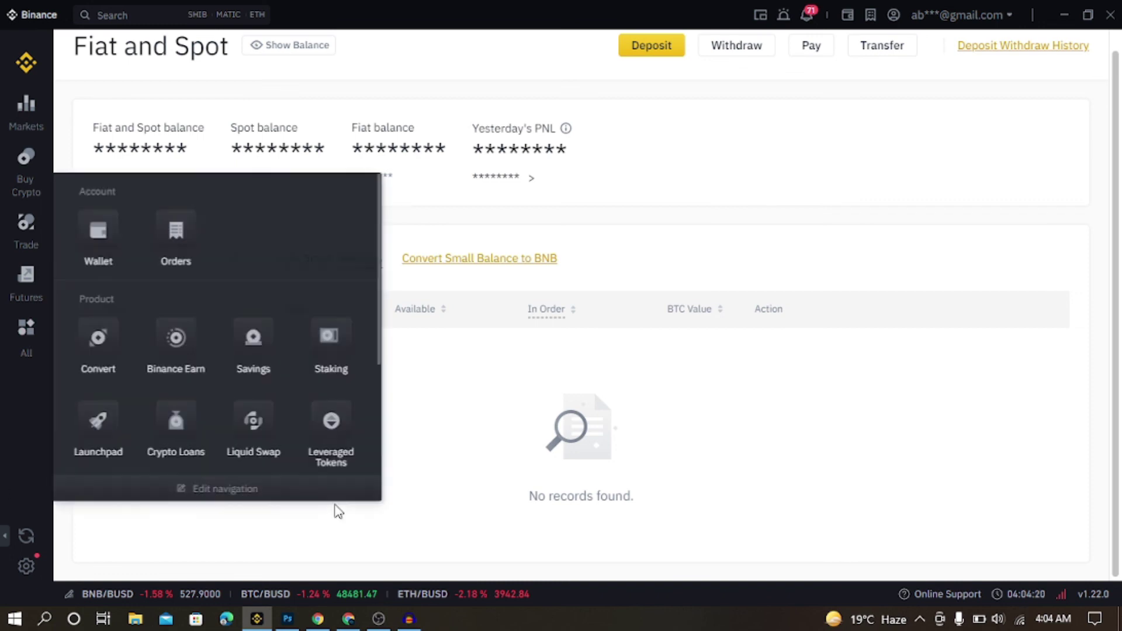
Switch from the TradingView chart to the MetaMask window showing 0 BNB on Smart Chain
left_click(319, 618)
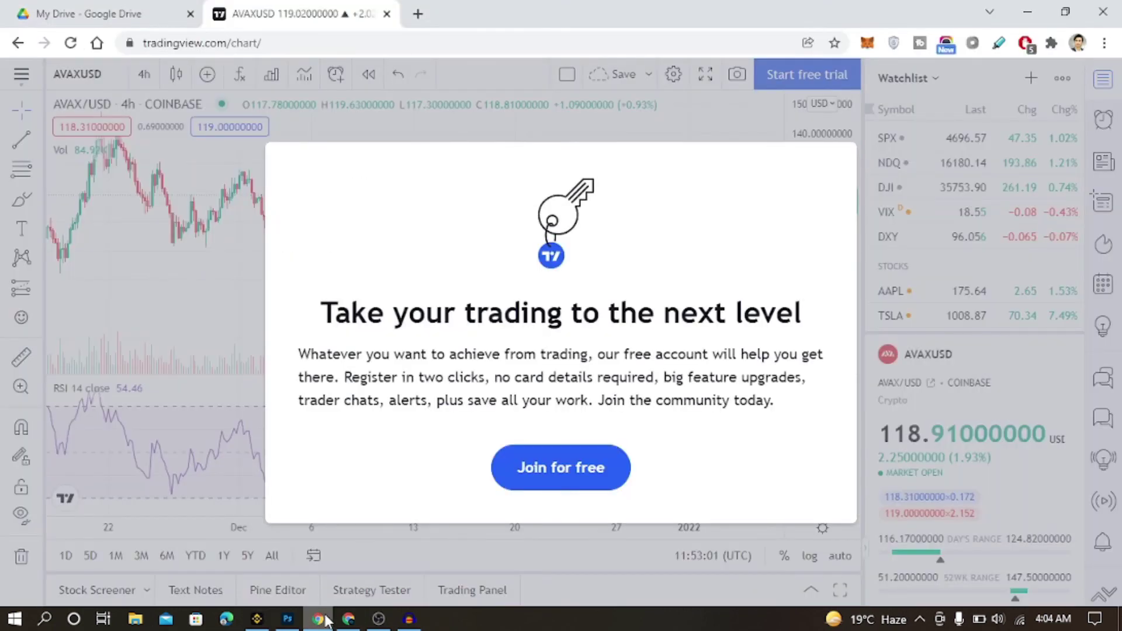
left_click(349, 619)
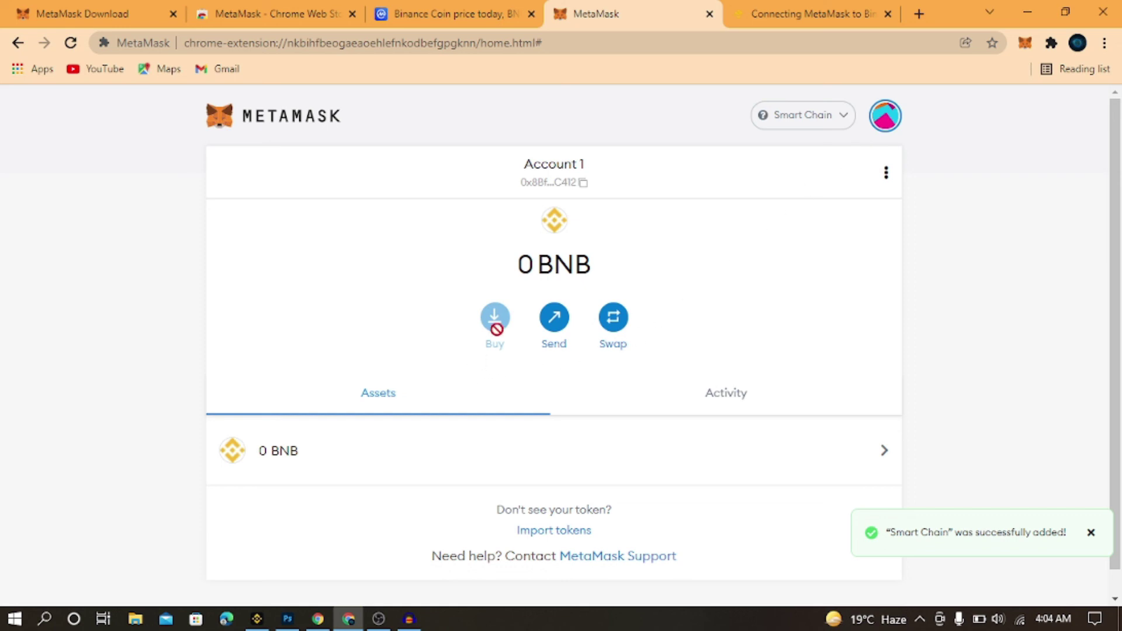
Start a swap of 10 BNB into MATIC, then cancel it and open the network list
left_click(615, 336)
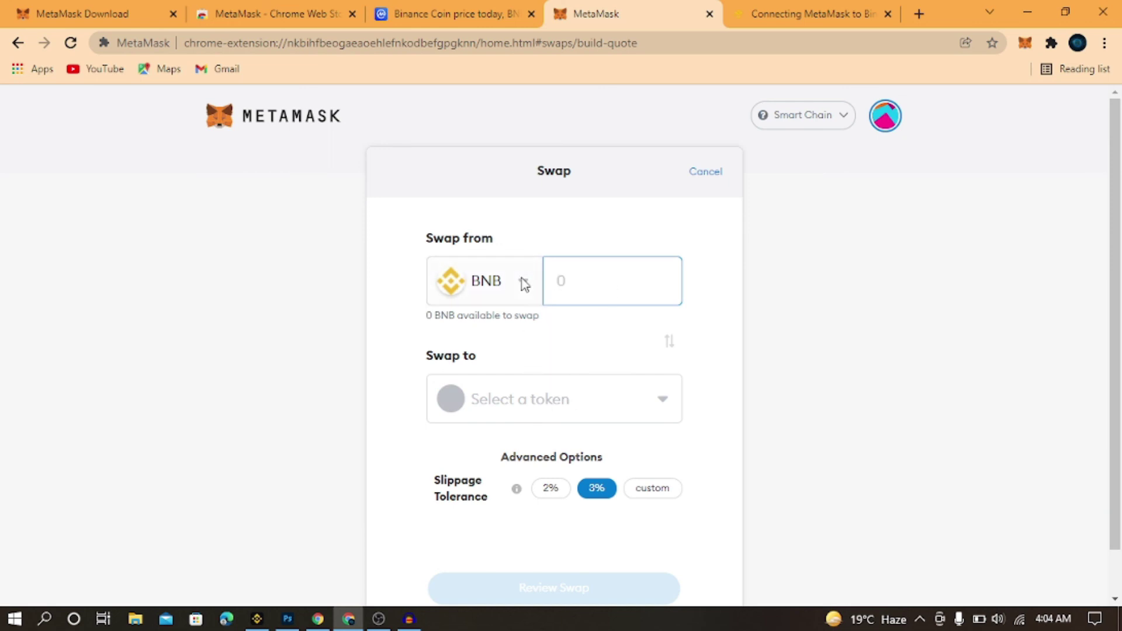
type("10")
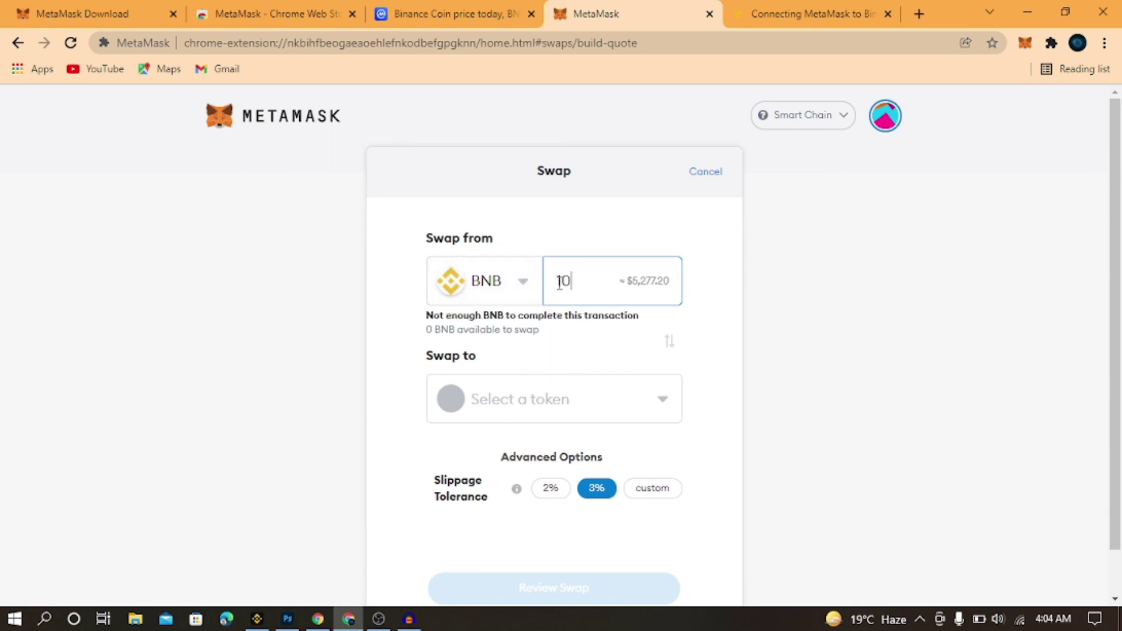
left_click(538, 398)
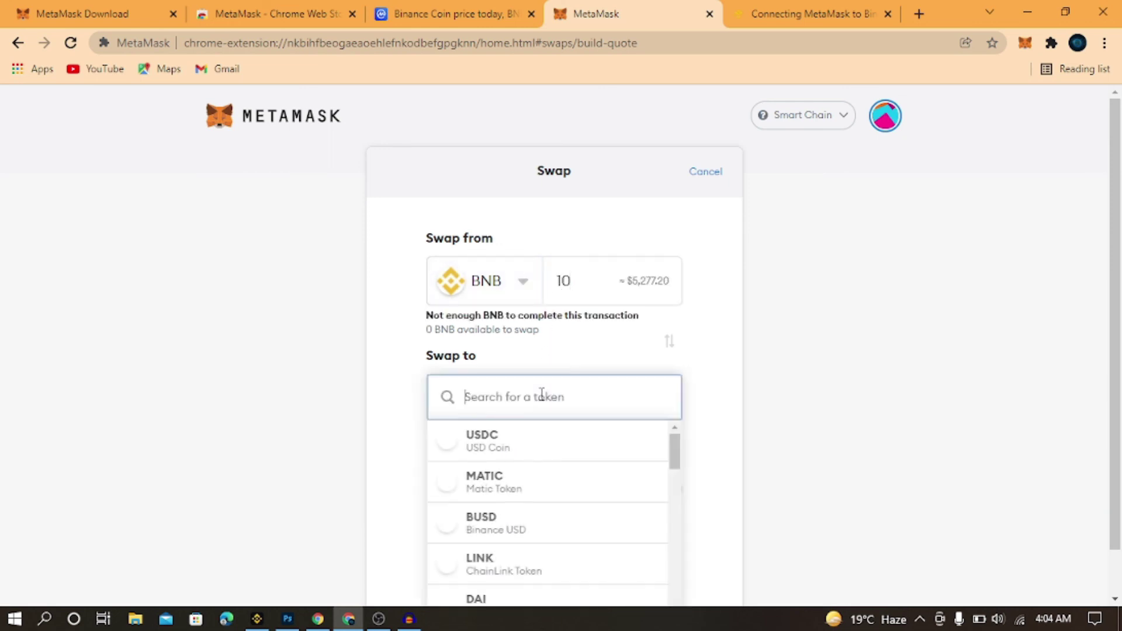
left_click(485, 490)
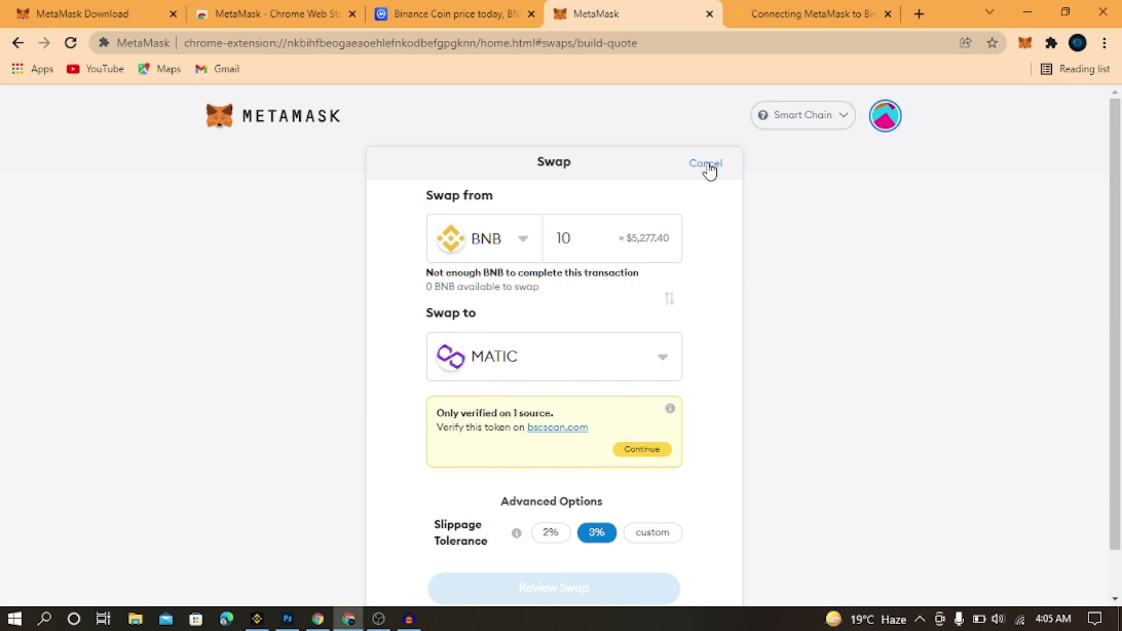
left_click(817, 129)
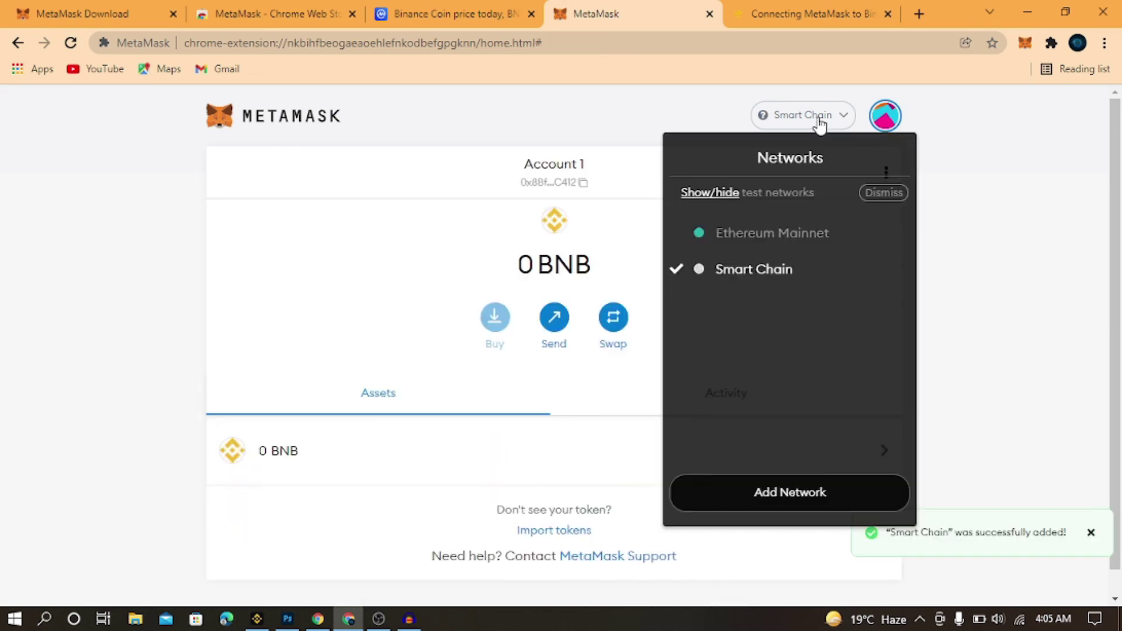
Switch to Ethereum Mainnet, view the Buy Ether options, and copy Account 1's address
left_click(766, 233)
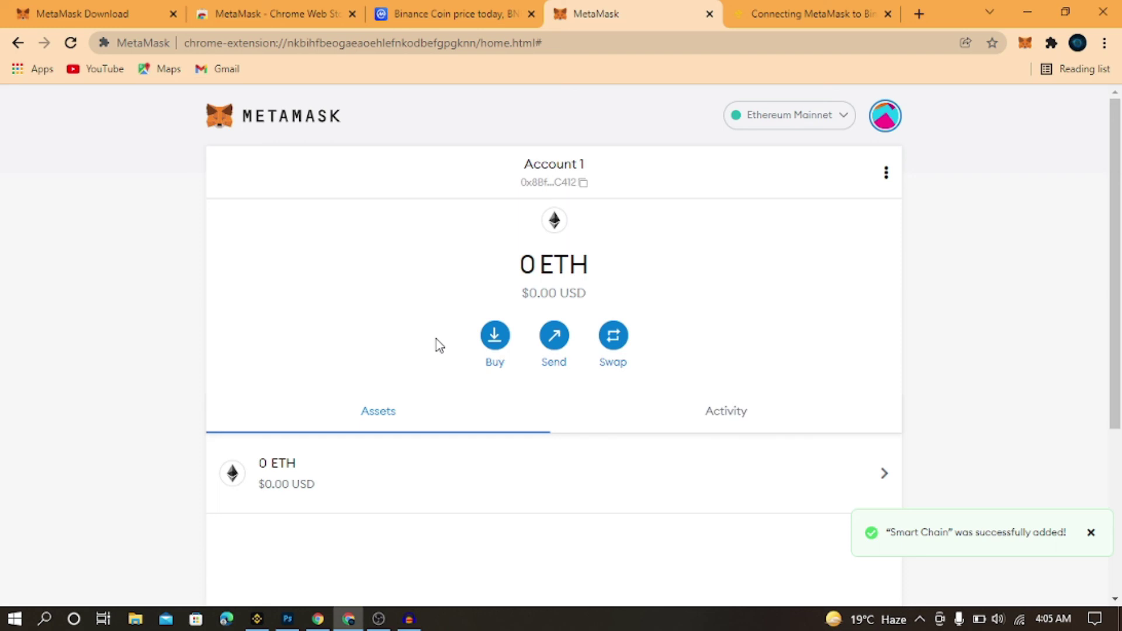
left_click(494, 343)
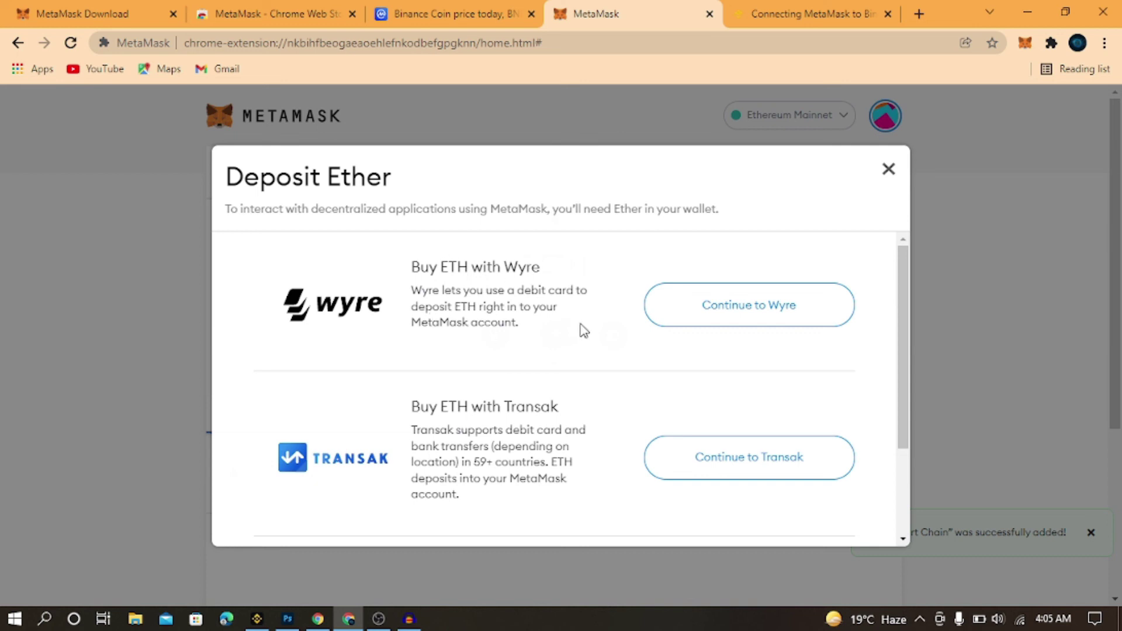
left_click_drag(904, 328, 914, 448)
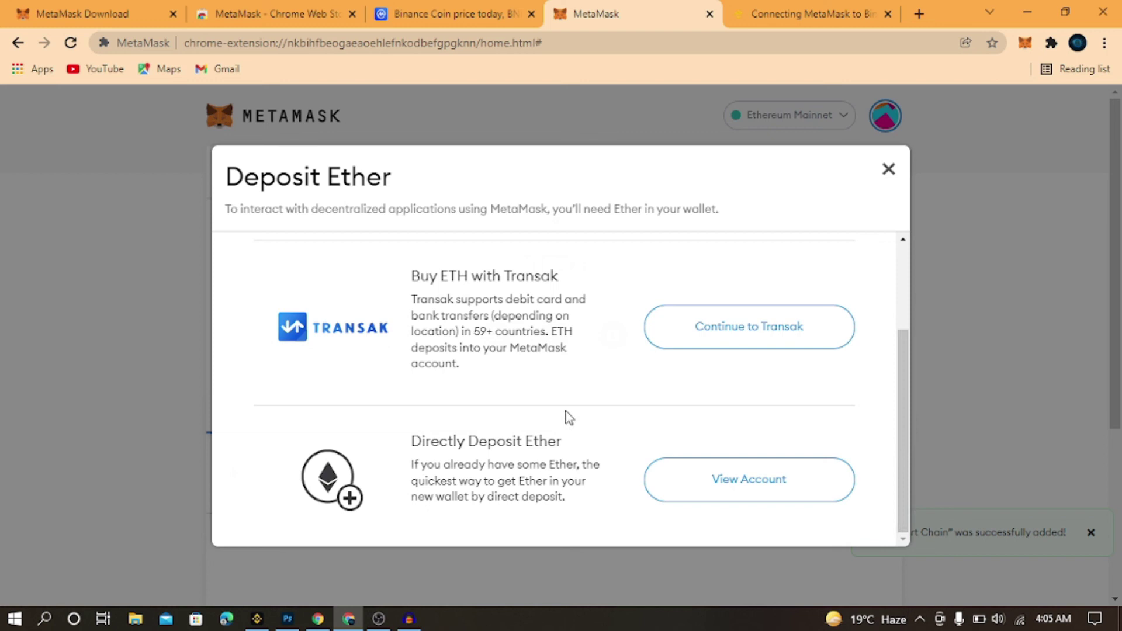
left_click(713, 475)
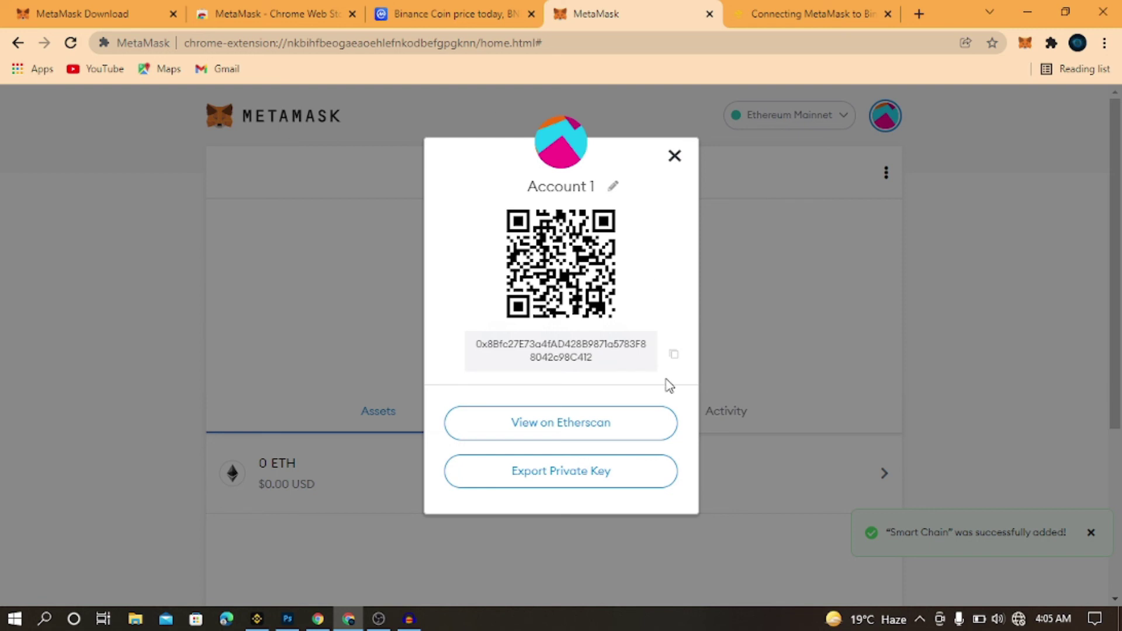
left_click(674, 355)
left_click(676, 157)
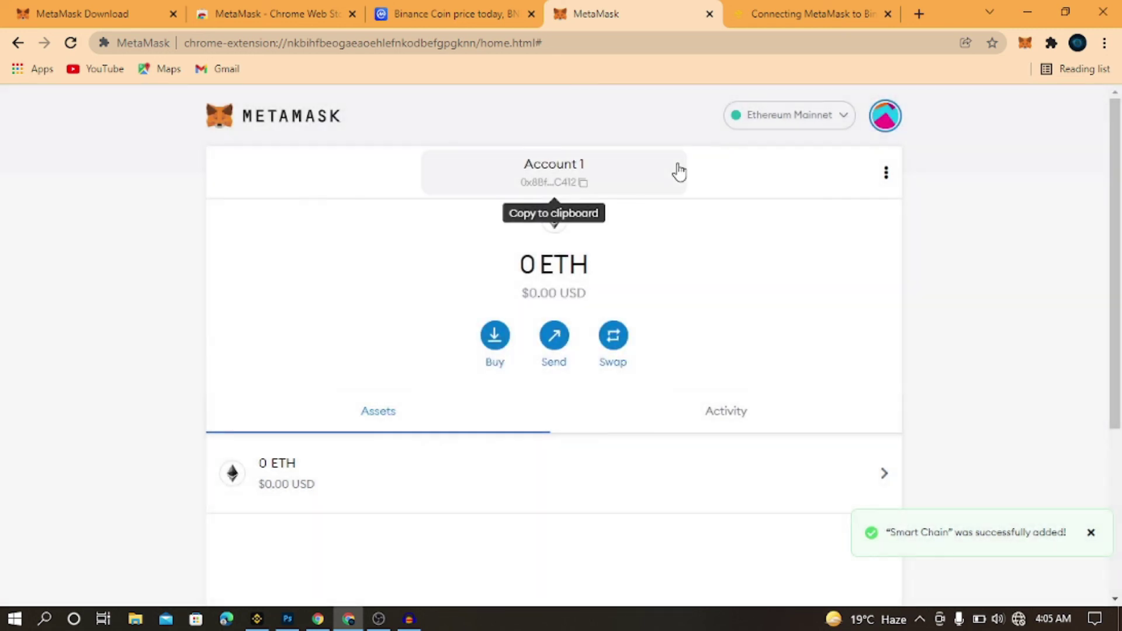
Paste Account 1's own address into an ETH send, then return home and open Swap
left_click(554, 345)
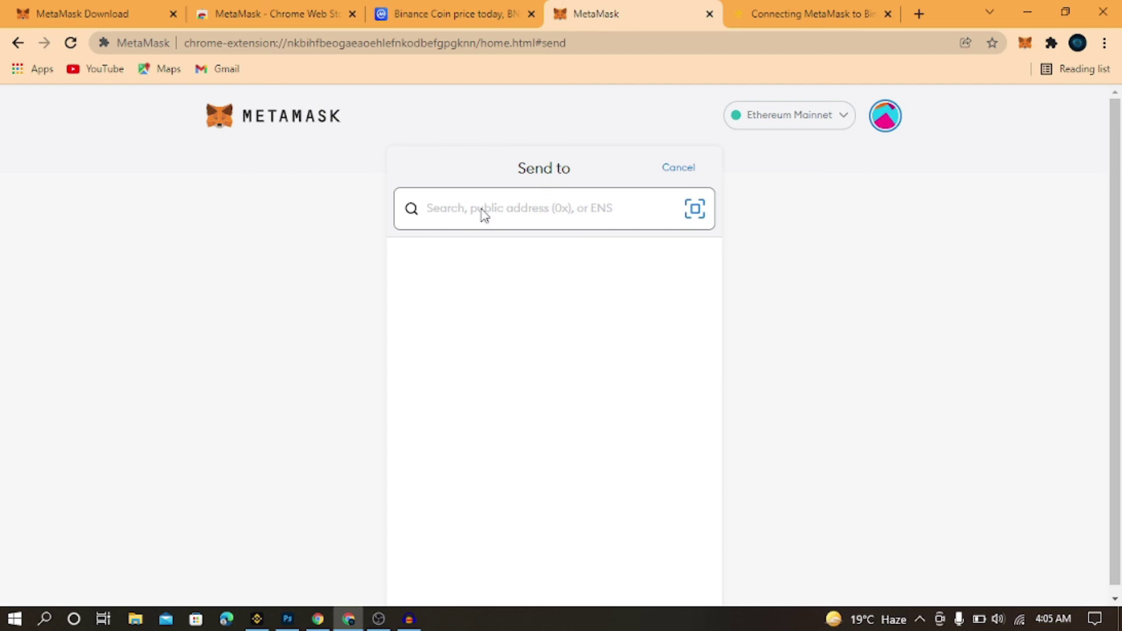
key("ctrl+v")
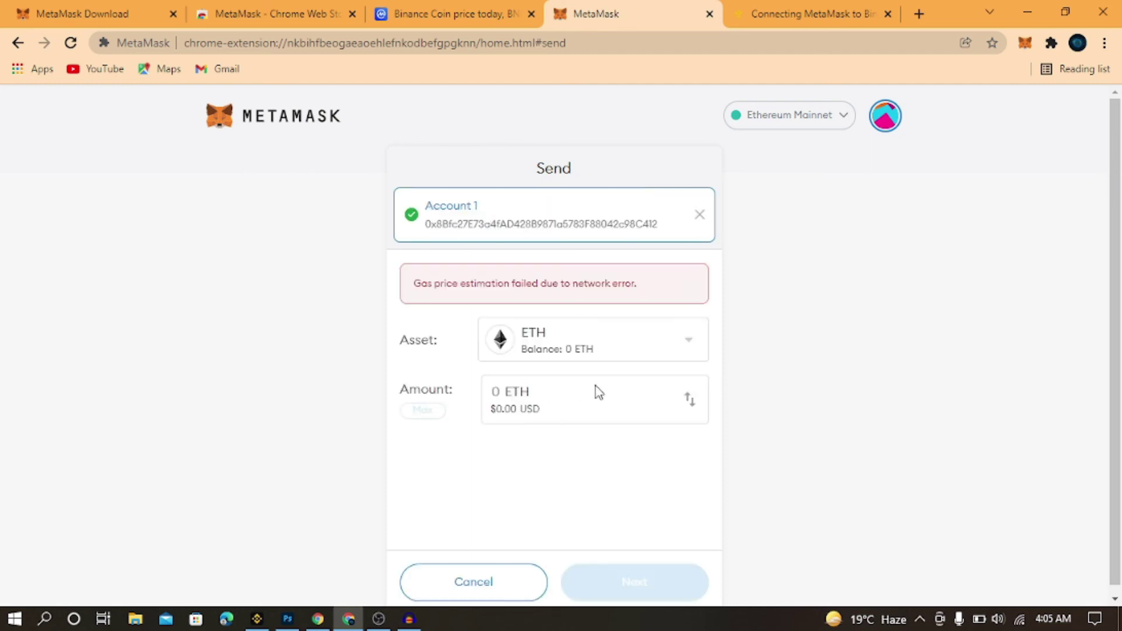
left_click(263, 116)
left_click(614, 336)
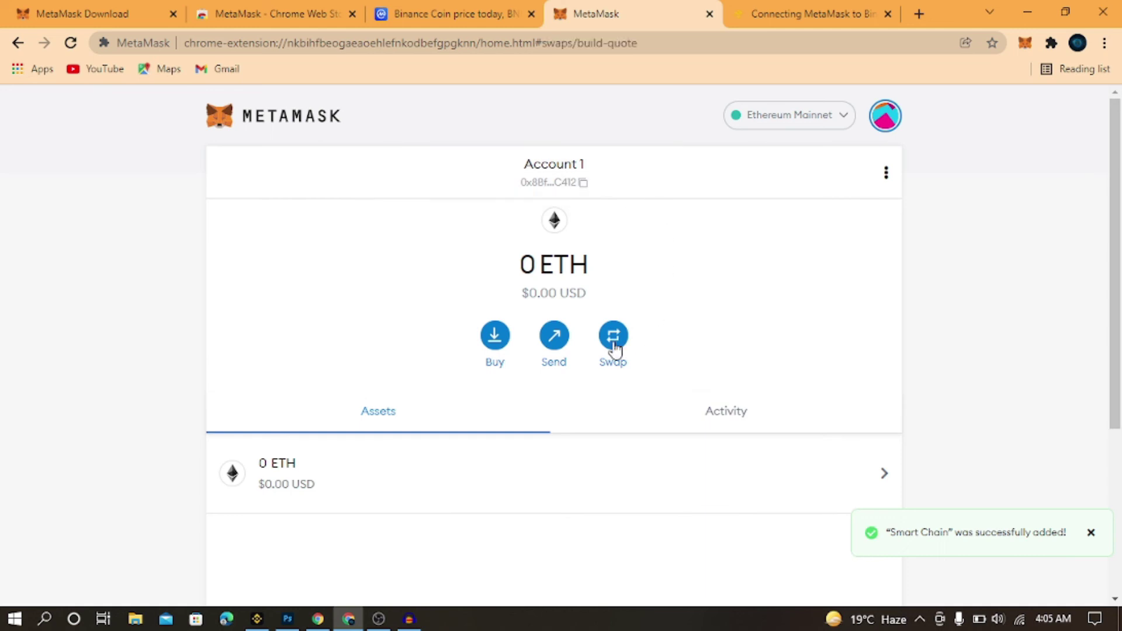